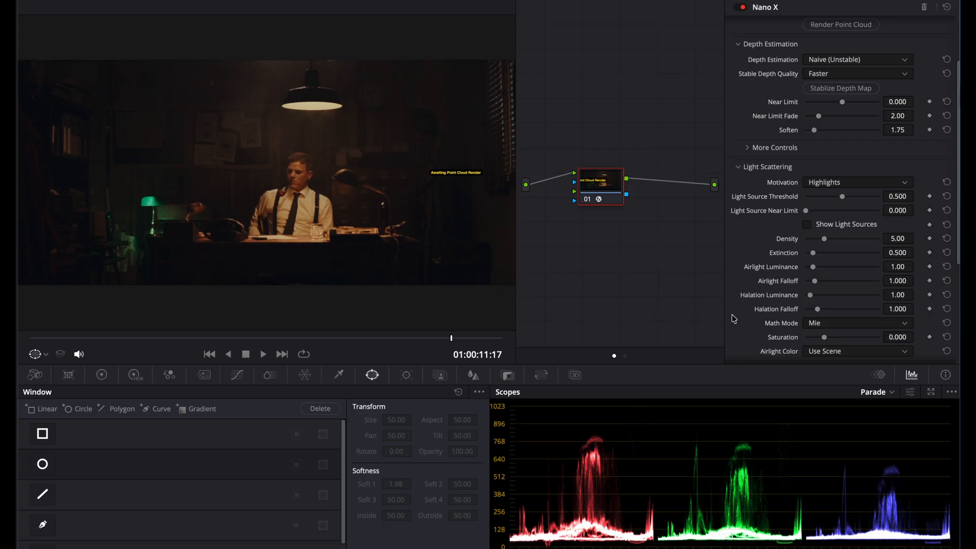
- Try Screen Space (2D) as the Scatter Space and toggle the depth map preview on and off
scroll(776, 177, "up", 3)
left_click(828, 42)
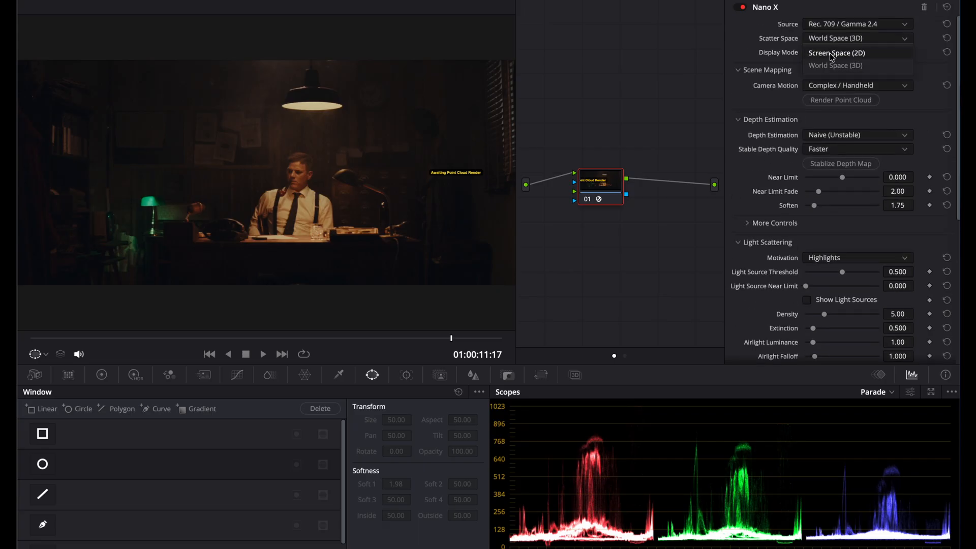
left_click(831, 53)
left_click(810, 74)
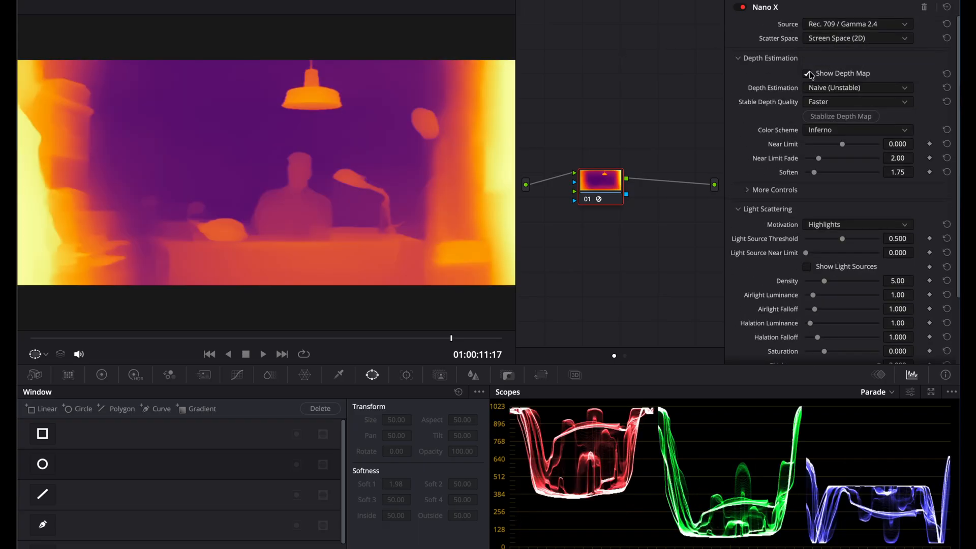
left_click(808, 74)
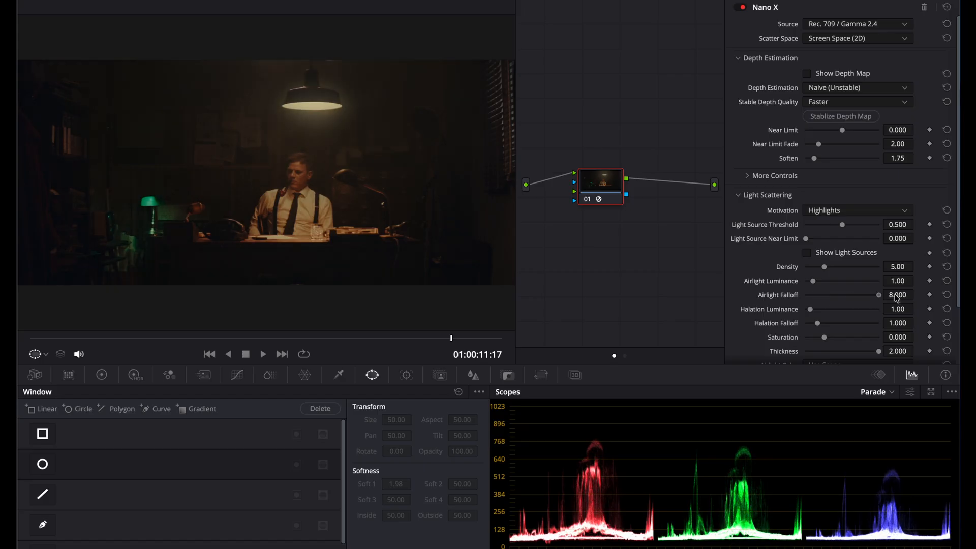
- Try Airlight Falloff 7.508 with Airlight Luminance 3.15, and reset all Nano X settings
mouse_move(832, 294)
left_mouse_down()
mouse_move(843, 288)
mouse_move(830, 281)
left_mouse_up()
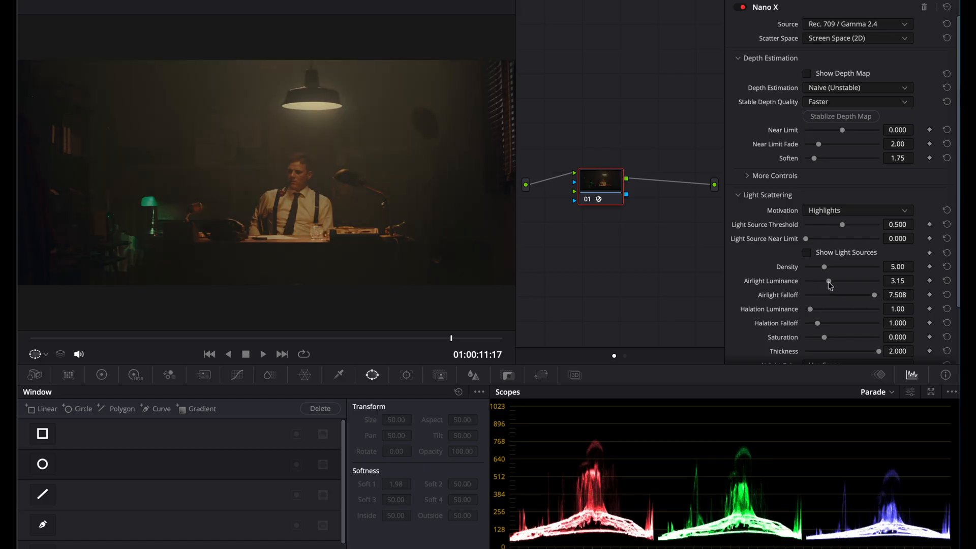
left_click(944, 8)
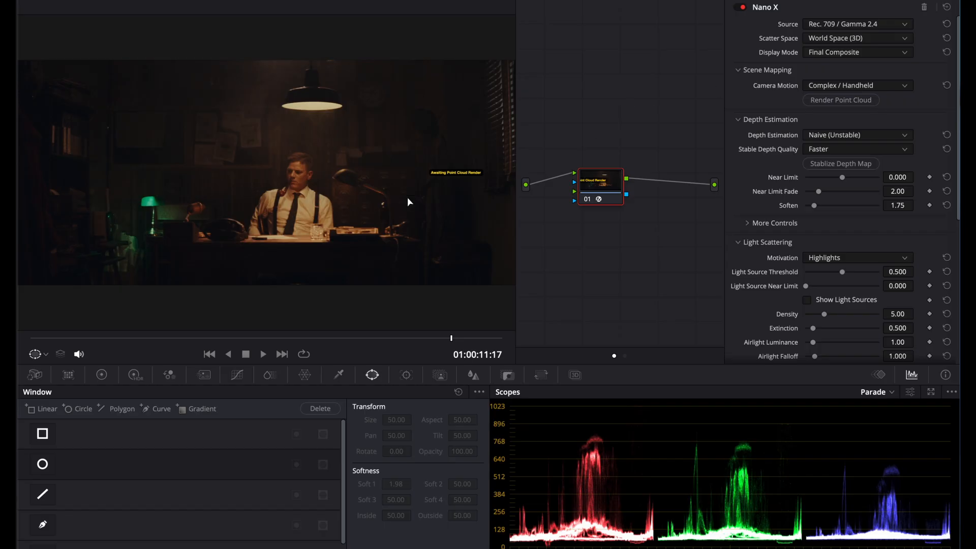
- Set Camera Motion to Smooth and render the point cloud for the shot
left_click(821, 91)
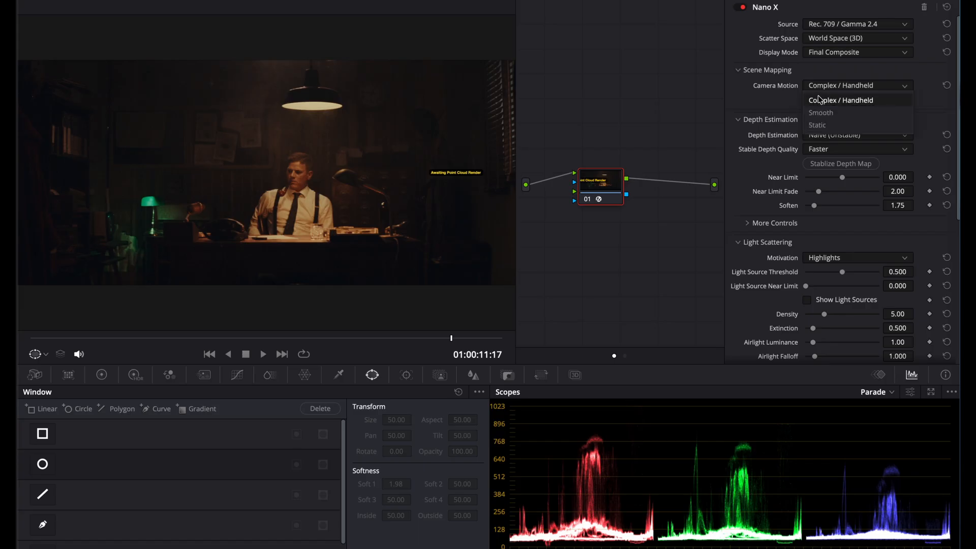
left_click(823, 114)
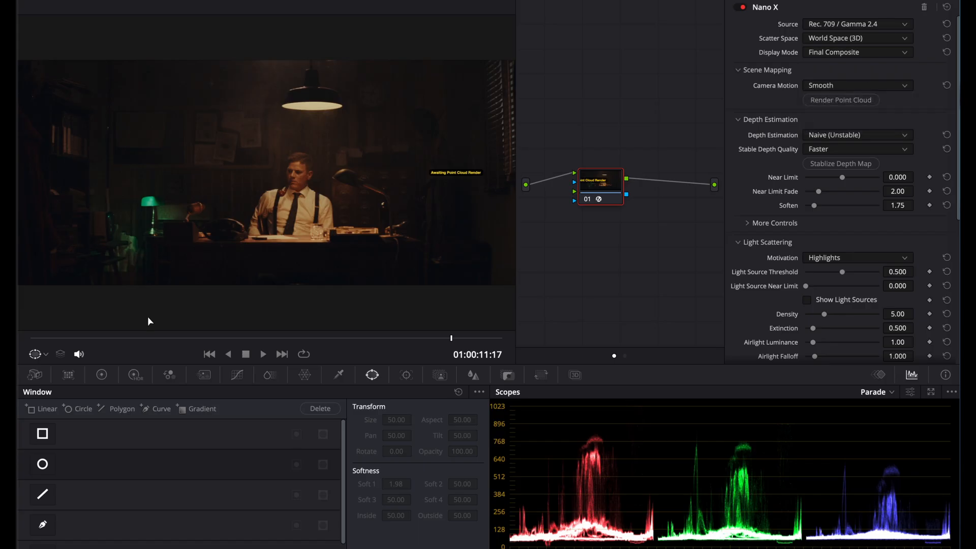
left_click_drag(182, 337, 428, 337)
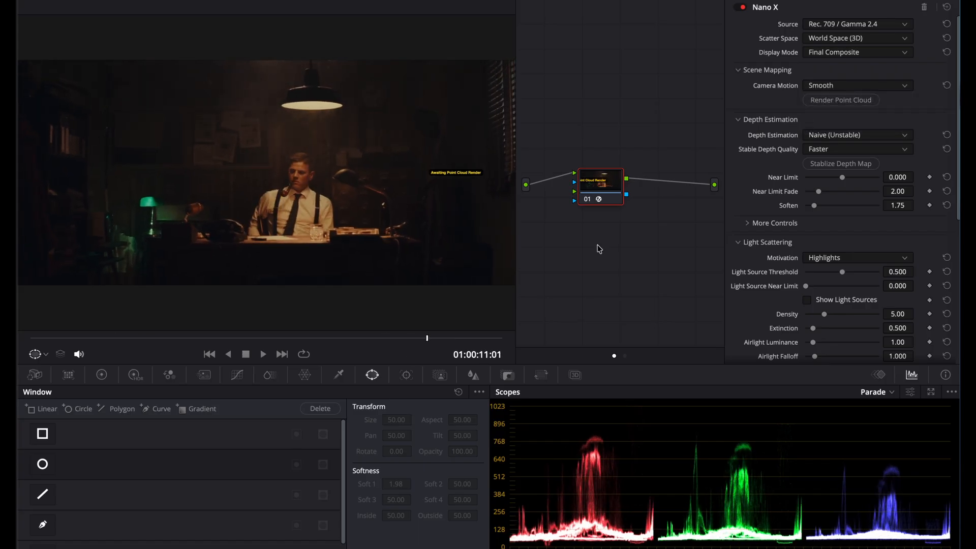
left_click(819, 102)
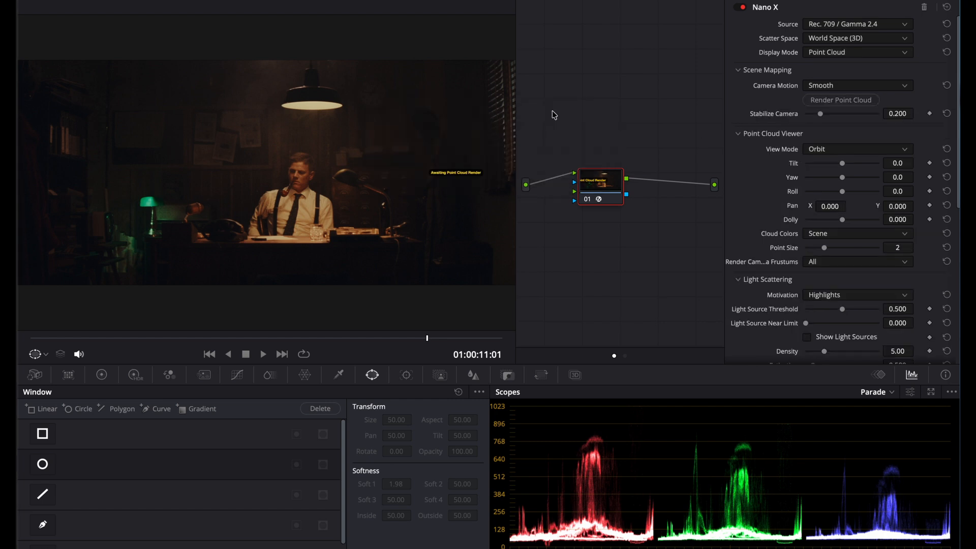
- Orbit the point cloud to a yaw of -15.7 with Pan X at 0.086 and play through the clip's camera path
left_click_drag(900, 177, 904, 181)
left_click_drag(829, 206, 854, 206)
key("space")
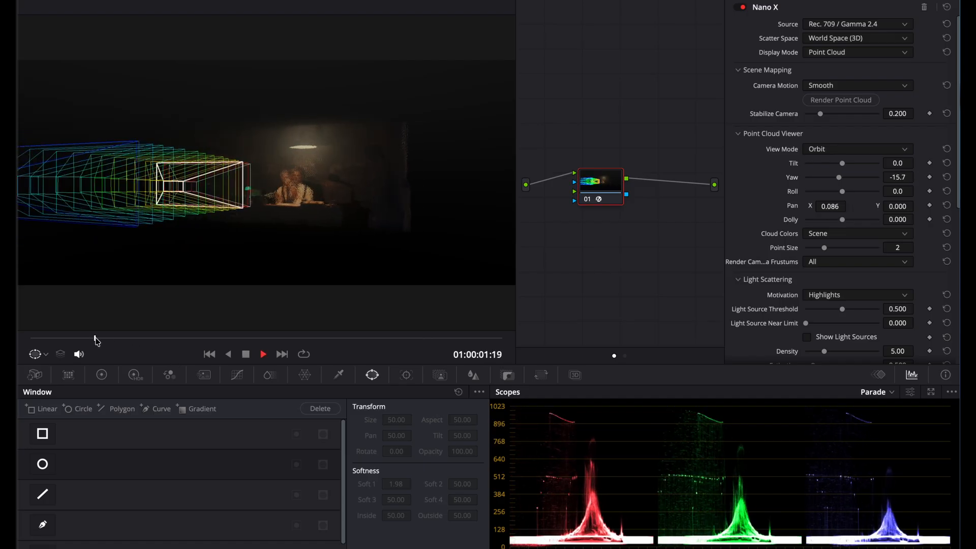
left_click_drag(165, 339, 342, 339)
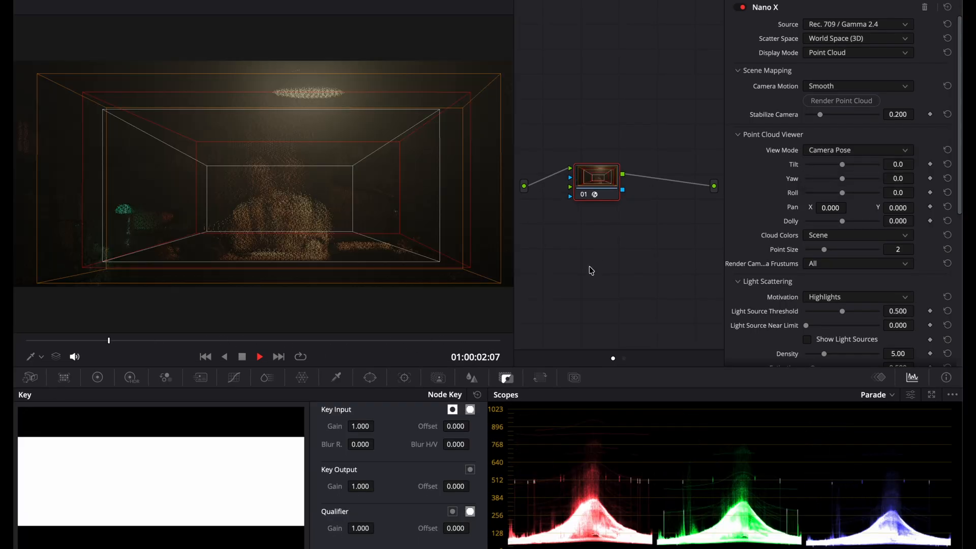
key("space")
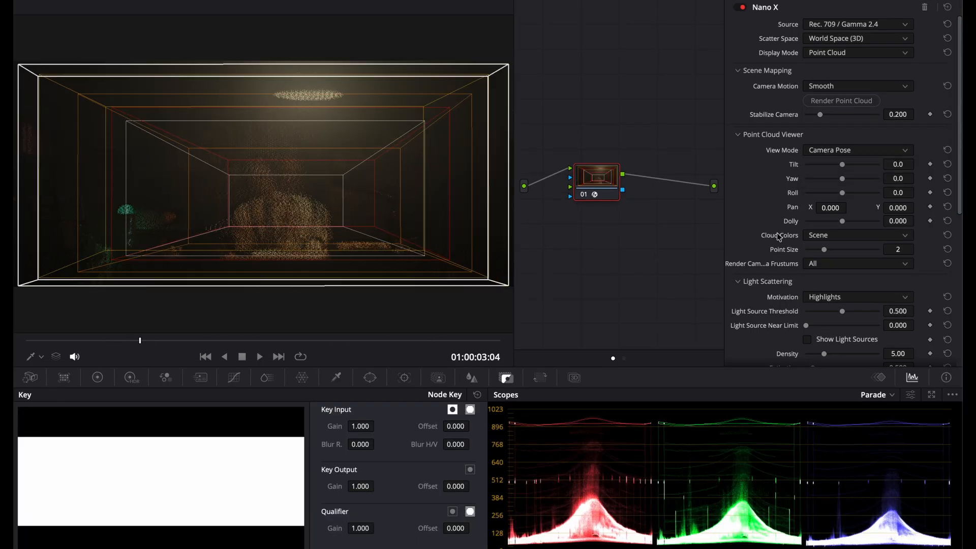
- Set the rendered camera frustums to None, and review the point cloud against the original shot by toggling node 01
left_click(824, 264)
left_click(824, 304)
key("space")
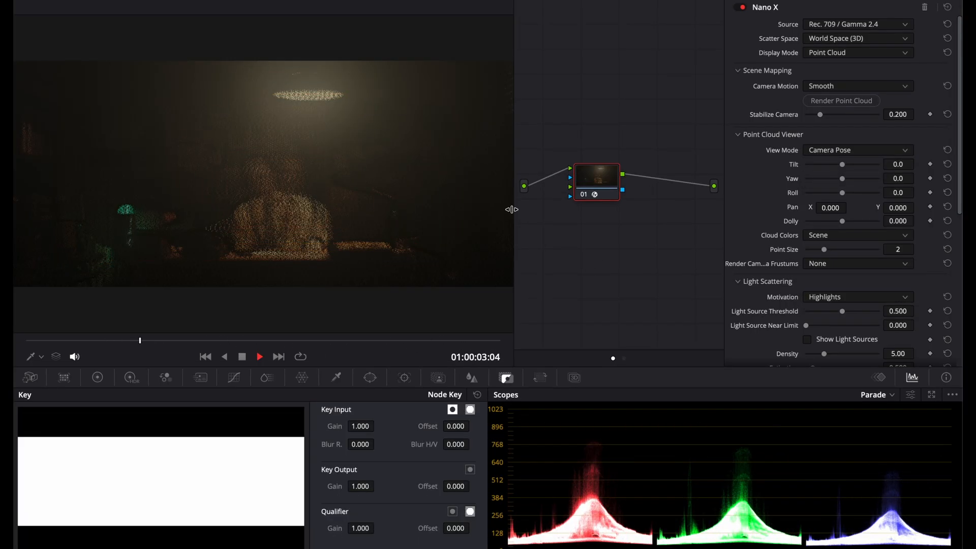
left_click_drag(152, 339, 425, 335)
left_click(581, 194)
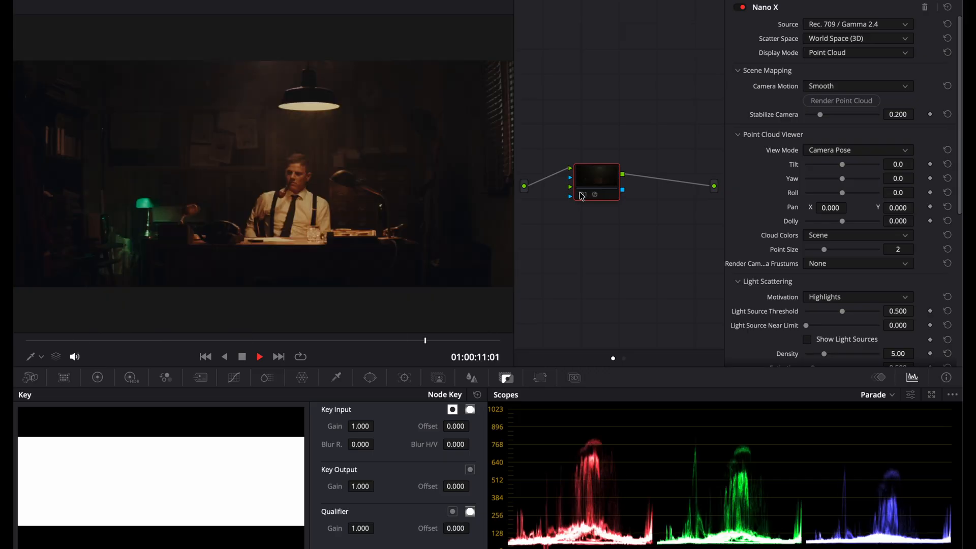
left_click(593, 197)
- Keep Point Cloud as the Display Mode and turn on Show Light Sources
left_click(858, 53)
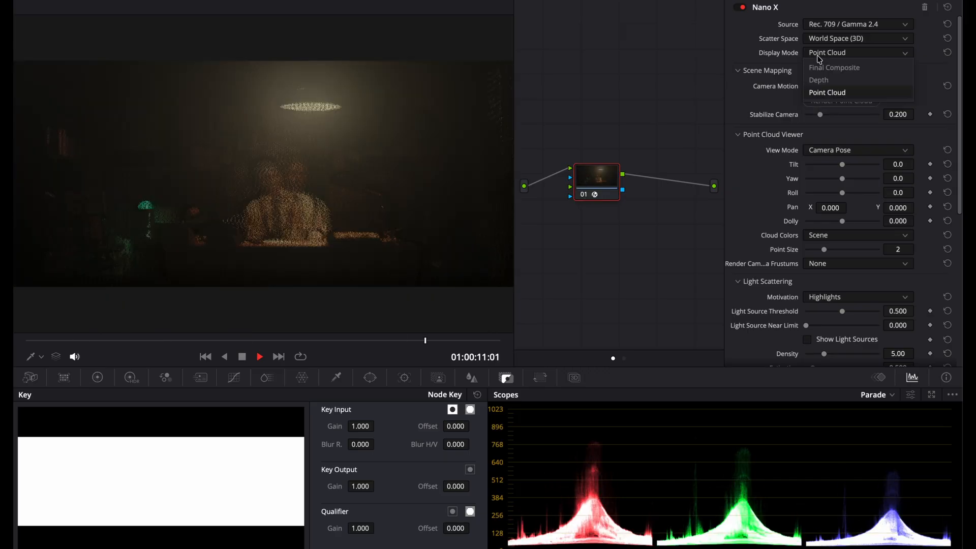
left_click(843, 94)
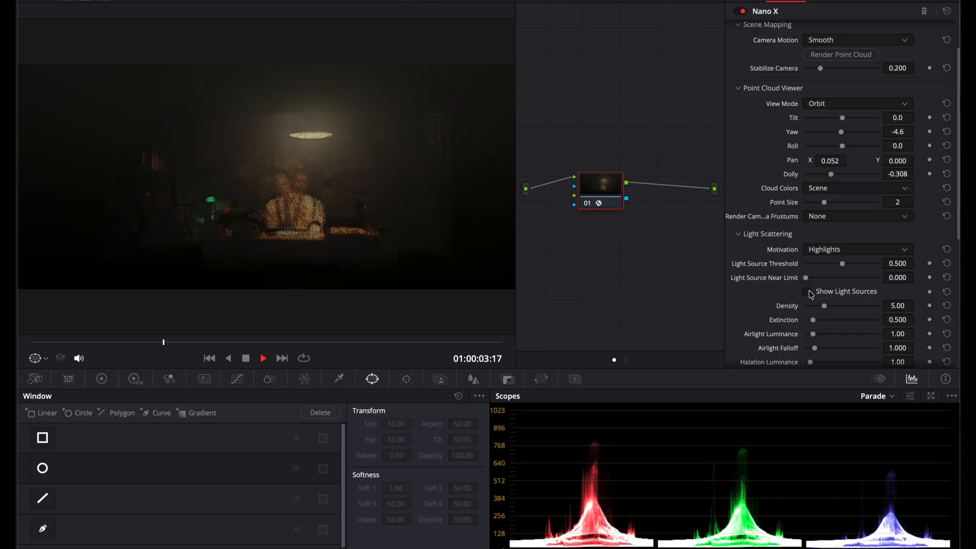
left_click(808, 293)
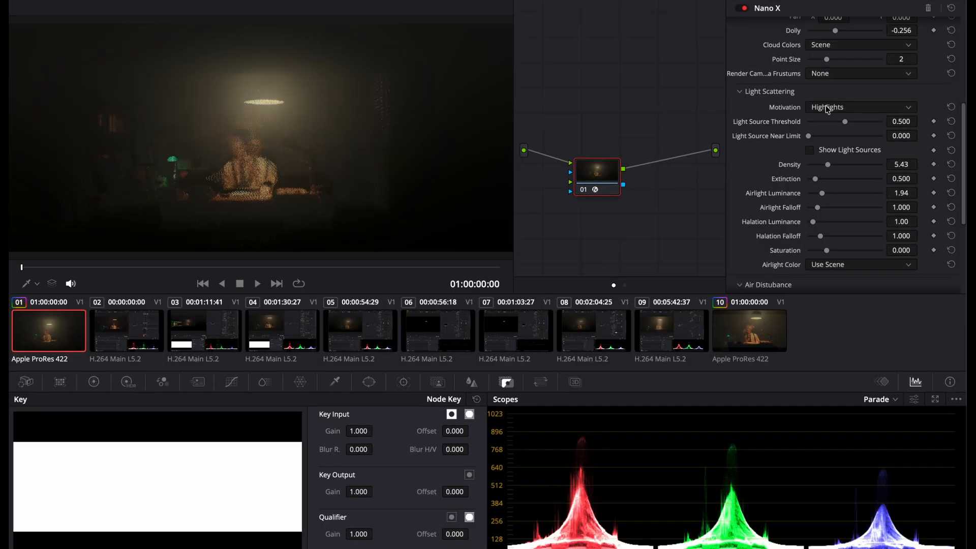
- Try Ambient as the Light Scattering Motivation with Saturation -0.566 and Density 2.17
left_click(827, 107)
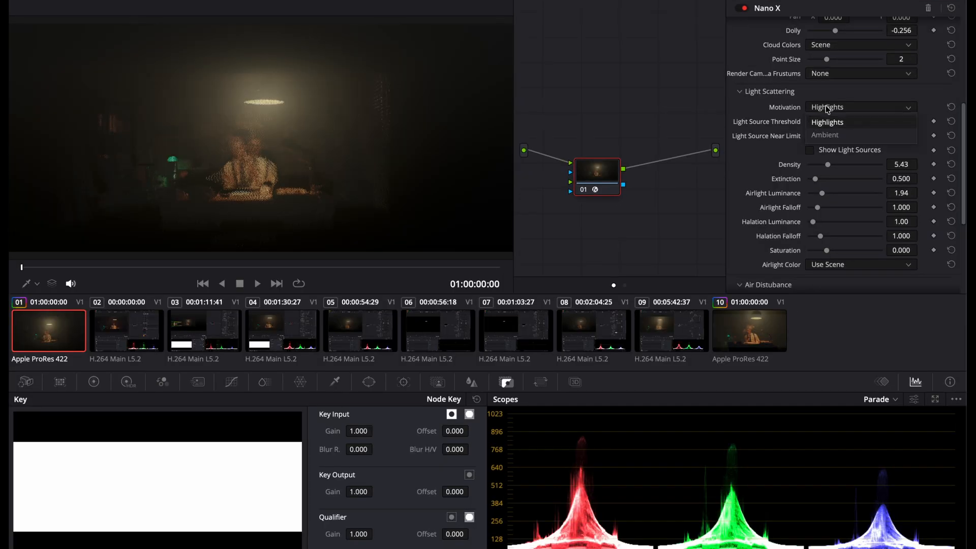
left_click(824, 135)
left_click_drag(826, 164, 816, 165)
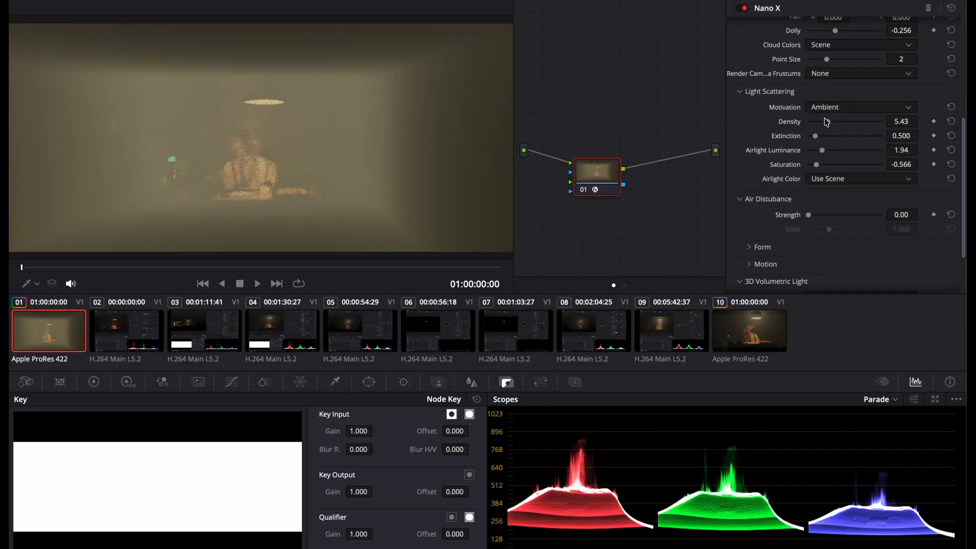
left_click_drag(826, 122, 816, 121)
- Orbit the point cloud to a yaw of -35.3, and in Final Composite set Near Limit to -0.613 and Density to 1.09
scroll(787, 119, "up", 3)
left_click_drag(900, 99, 887, 99)
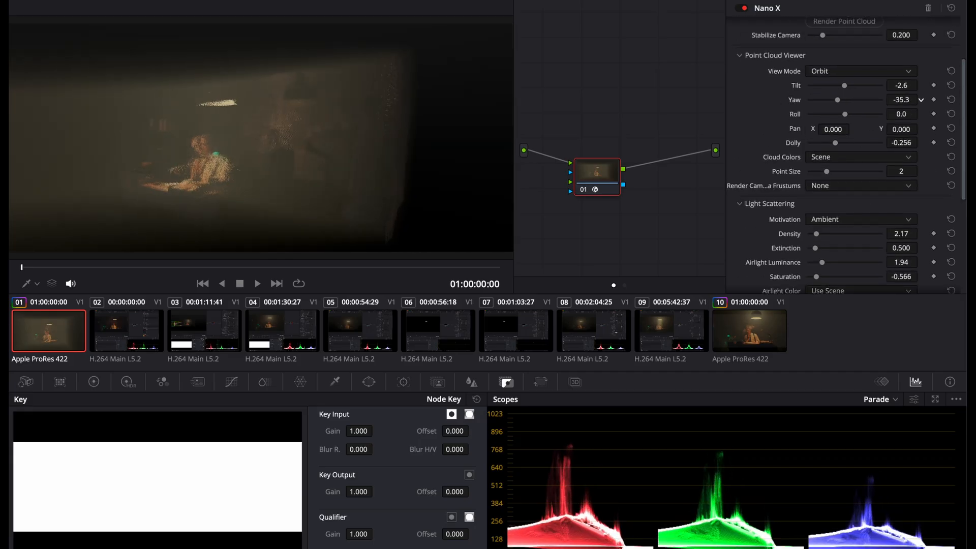
scroll(770, 86, "up", 3)
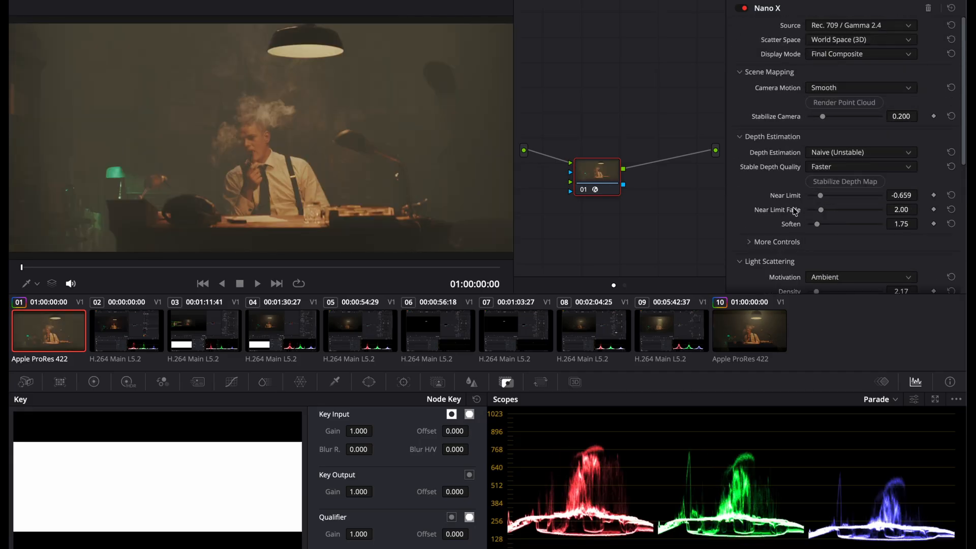
scroll(768, 127, "down", 3)
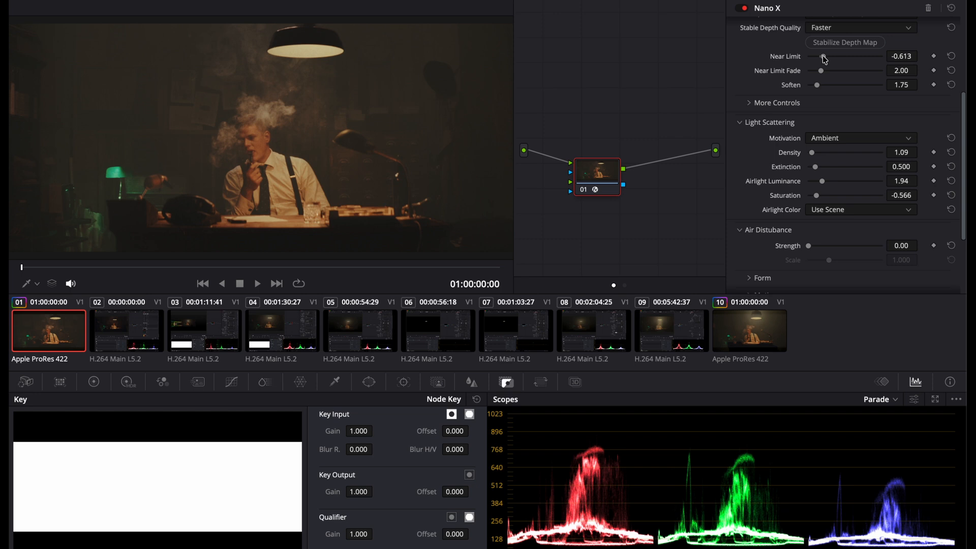
- Set the Light Scattering Motivation to Highlights and raise Density to 3.57
left_click(859, 138)
left_click(834, 152)
scroll(894, 214, "down", 2)
left_click_drag(812, 149, 818, 151)
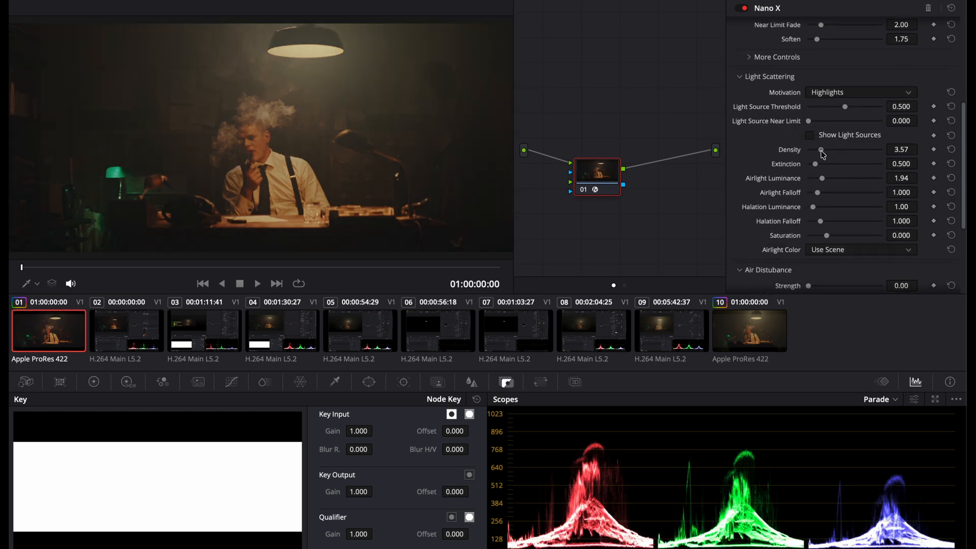
- While orbiting the point cloud, reset Light Source Threshold to 0.500 and set Light Source Near Limit to 0.369
scroll(816, 148, "up", 5)
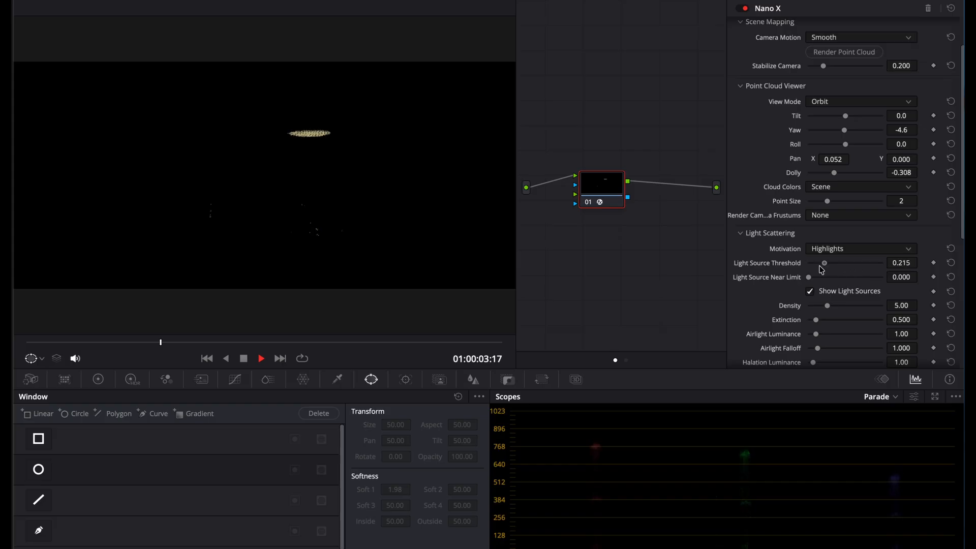
left_click(950, 263)
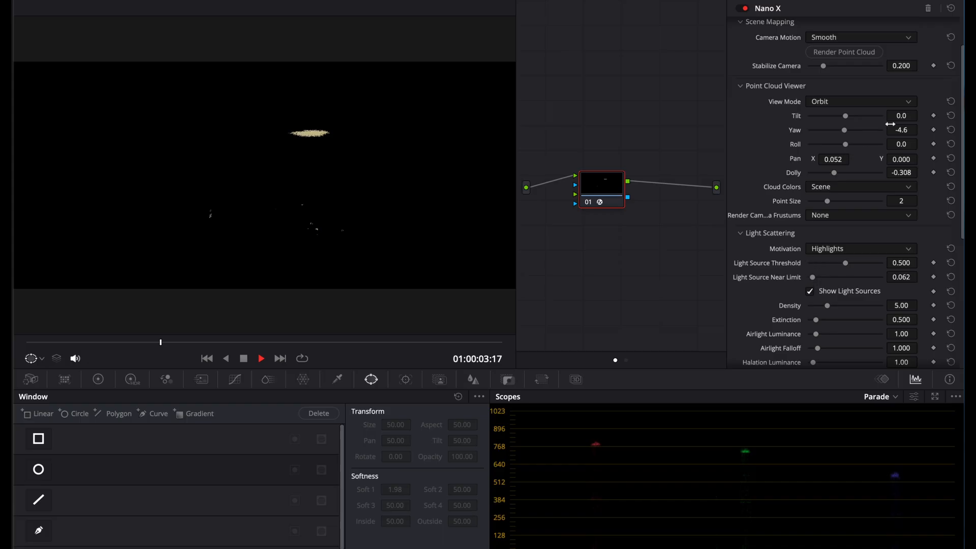
left_click_drag(899, 131, 879, 131)
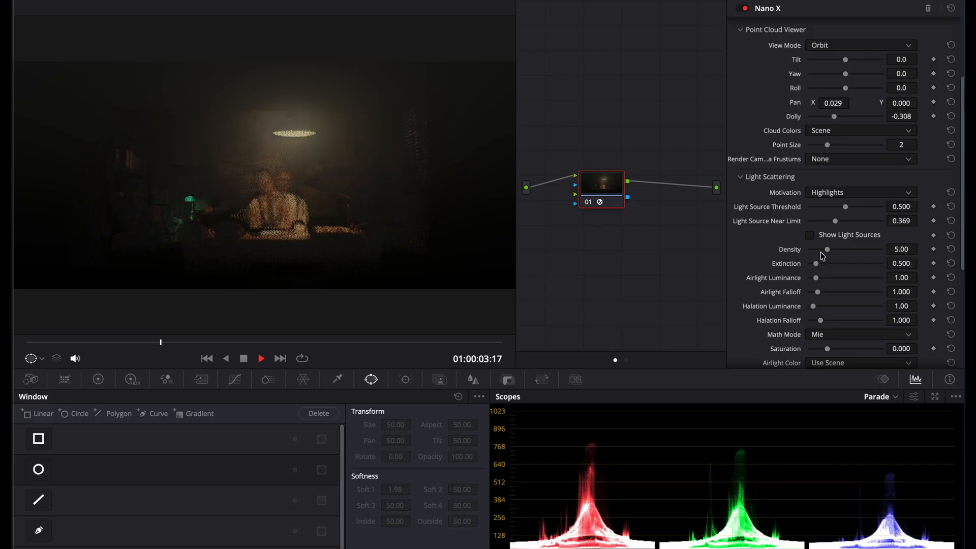
- Set Density to 6.46, Airlight Falloff to 1.000, and both Halation Luminance and Halation Falloff to 0
left_click_drag(827, 249, 799, 324)
left_click(950, 291)
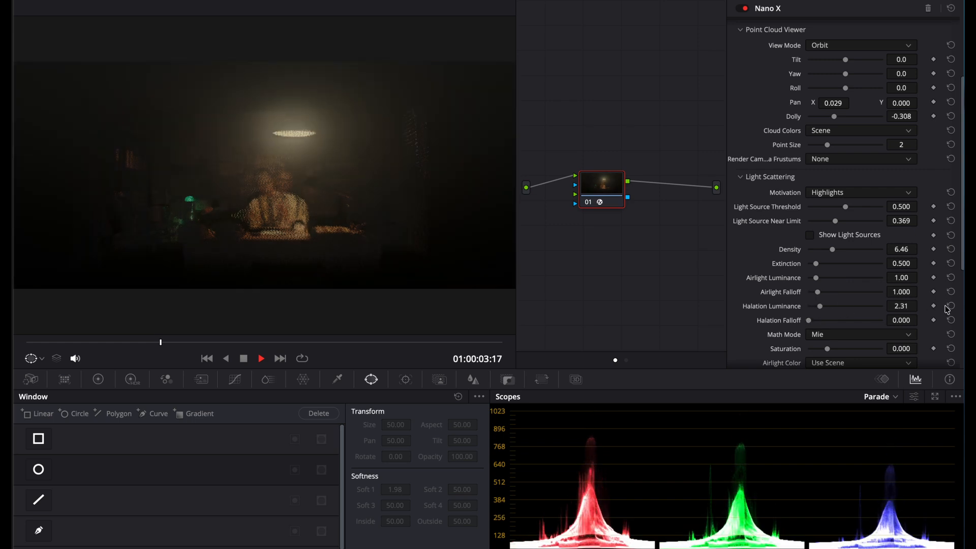
left_click_drag(820, 306, 798, 312)
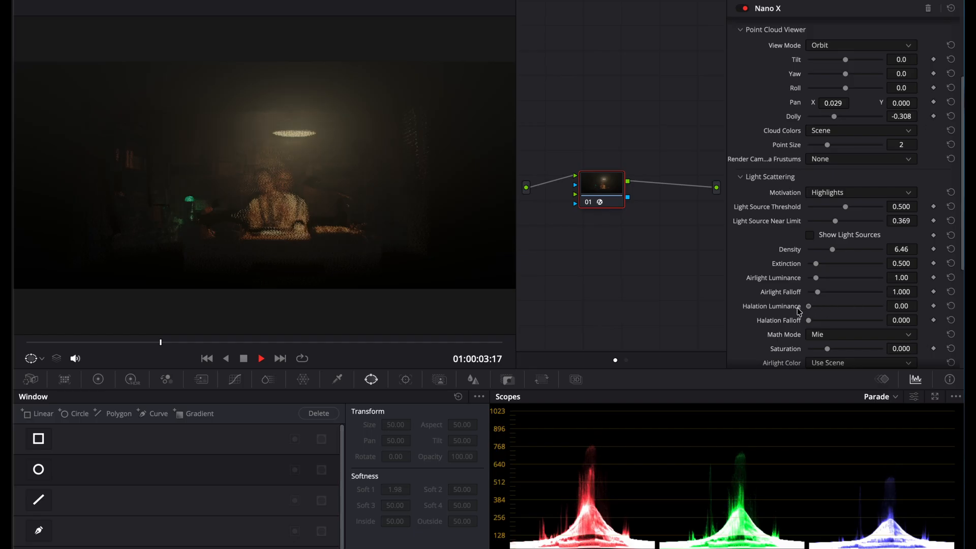
- Keep Mie as the Math Mode and try a lower Saturation for the light scattering
scroll(783, 318, "down", 2)
left_click(825, 282)
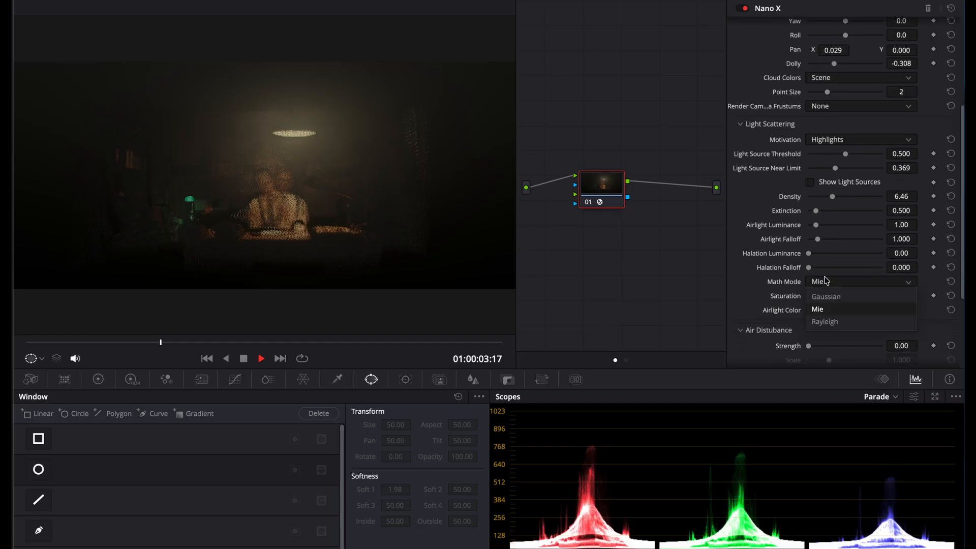
left_click(813, 307)
mouse_move(824, 300)
left_mouse_down()
mouse_move(864, 301)
mouse_move(821, 302)
left_mouse_up()
- Set Airlight Color to RGB and try a green tint in the color picker, cancelling the color change
left_click(863, 310)
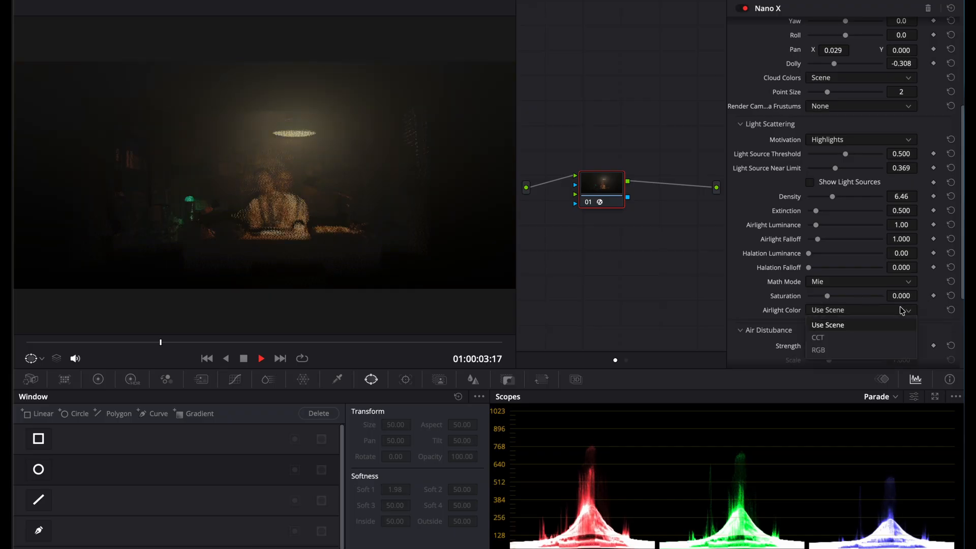
left_click(818, 350)
left_click(816, 325)
left_click(562, 255)
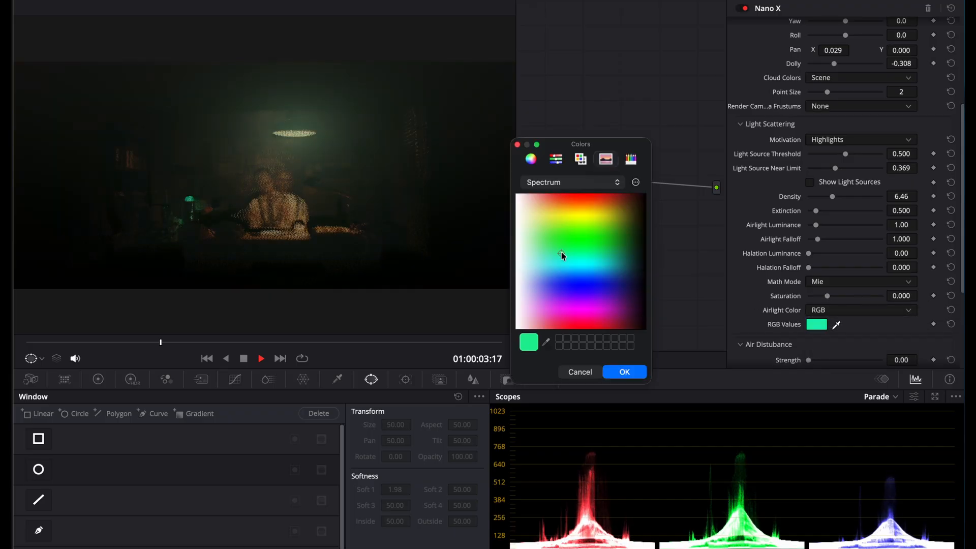
left_click(575, 326)
left_click(580, 372)
- Set Air Disturbance Strength to 3.38 and Scale to 0.760, and raise the scattering Density to 11.54
scroll(797, 284, "down", 3)
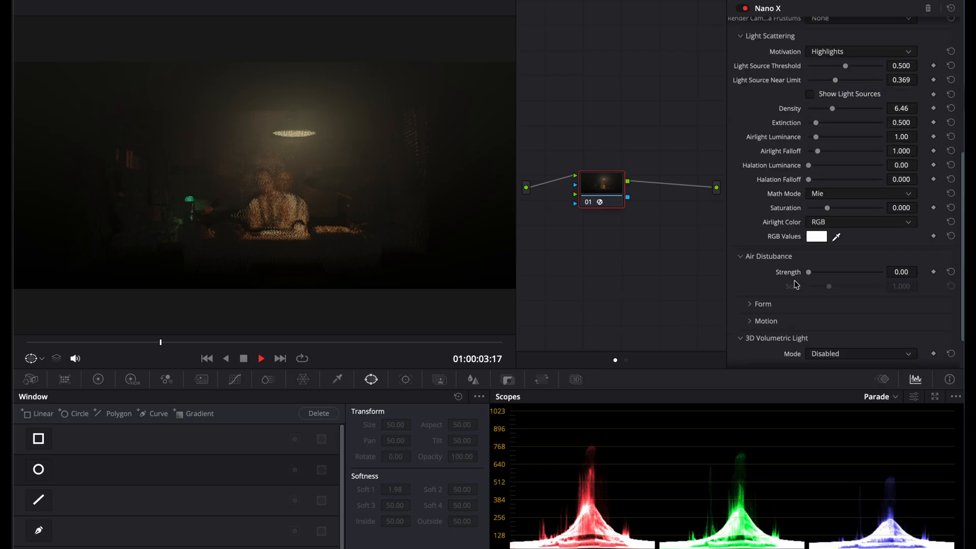
mouse_move(807, 277)
left_mouse_down()
mouse_move(851, 278)
mouse_move(822, 283)
left_mouse_up()
left_click_drag(831, 108, 851, 109)
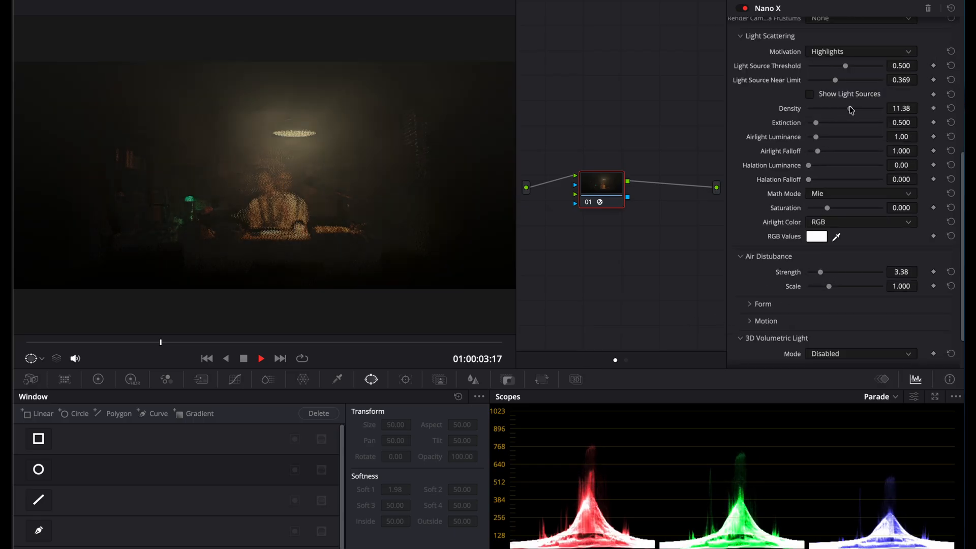
left_click_drag(829, 286, 826, 287)
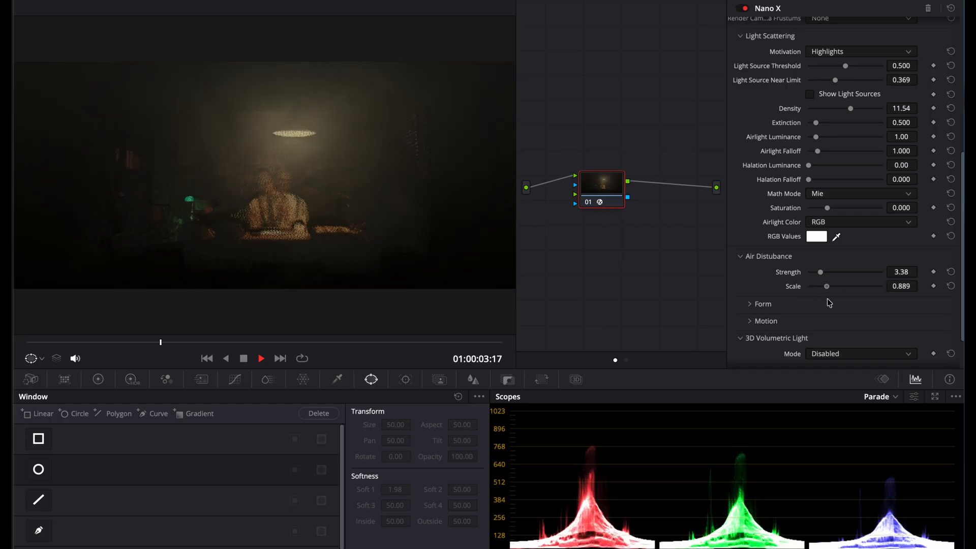
scroll(776, 264, "down", 2)
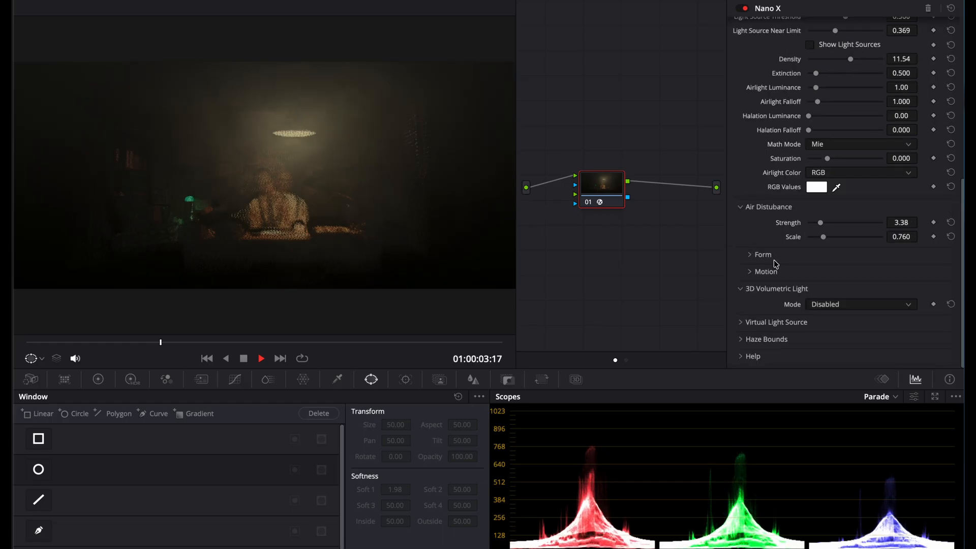
- Shape the air disturbance form with Turbulence and Filament at 0.200, Seed Angle at -166.2 and Random Seed at 2.3
left_click(773, 260)
scroll(773, 264, "down", 3)
mouse_move(844, 199)
left_mouse_down()
mouse_move(864, 201)
mouse_move(845, 209)
left_mouse_up()
left_click_drag(912, 195, 864, 195)
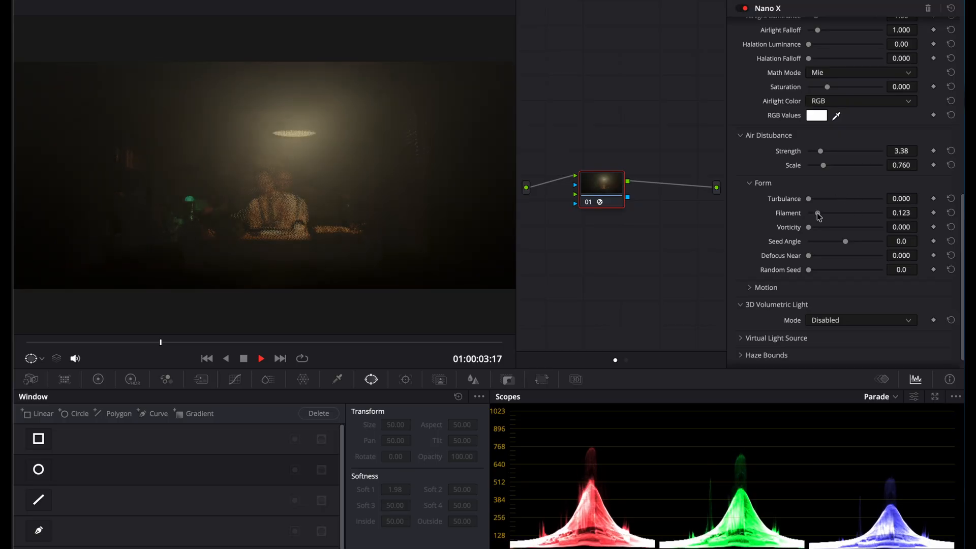
left_click_drag(808, 213, 810, 270)
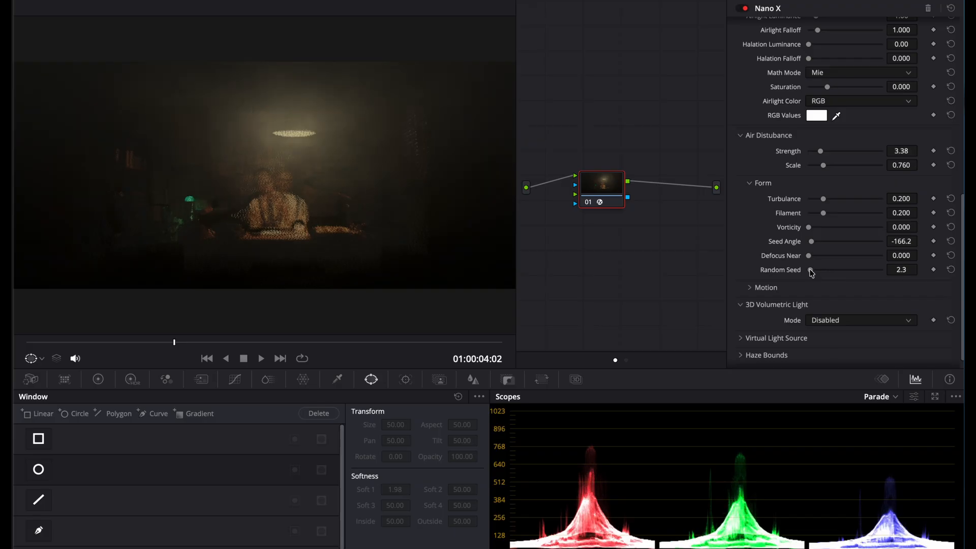
- Try flow directions for the air disturbance motion and reset them, then set Vortex Center Z to 0.131 and Vortex Rate to 1.354 and play the clip
left_click(774, 183)
left_click(768, 274)
scroll(770, 275, "down", 3)
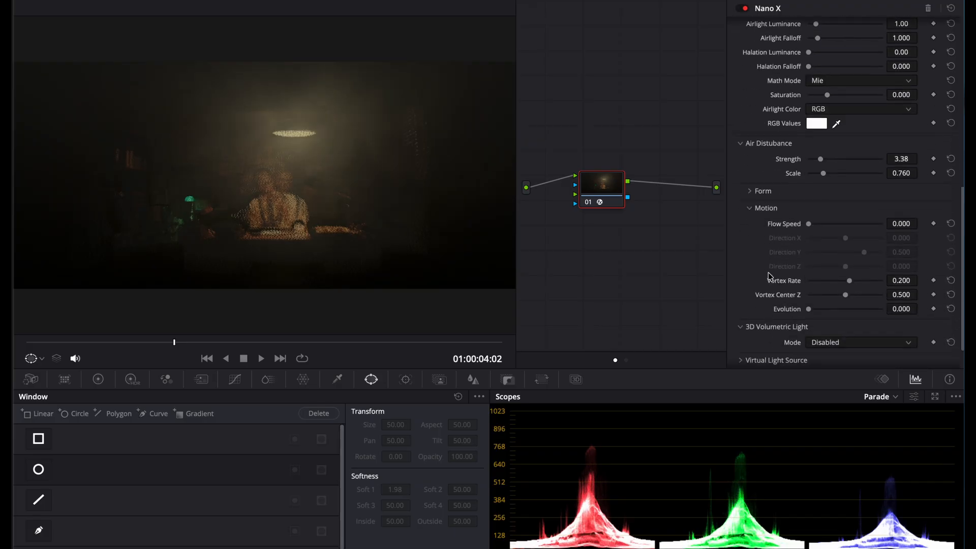
left_click_drag(808, 220, 852, 264)
key("space")
key("space")
left_click(950, 263)
left_click(950, 234)
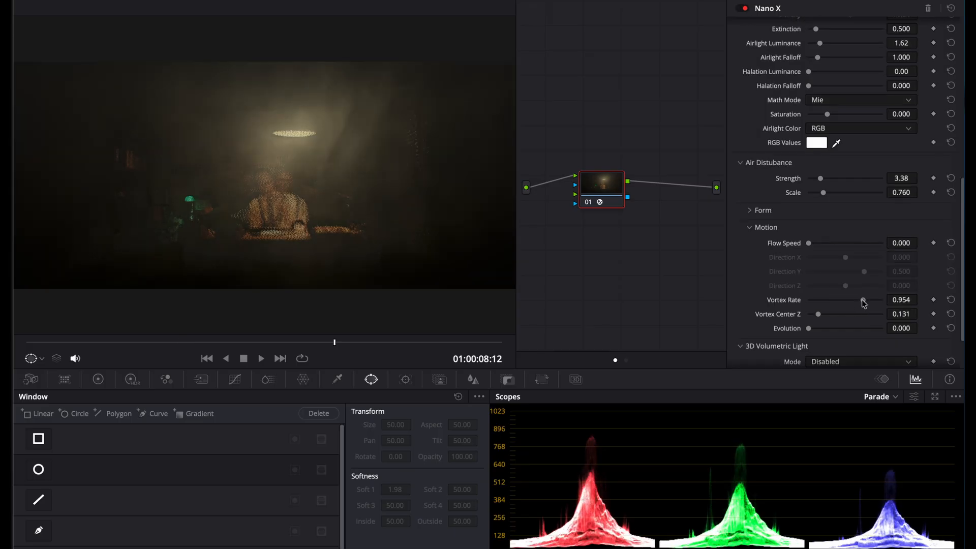
left_click_drag(864, 300, 871, 301)
key("space")
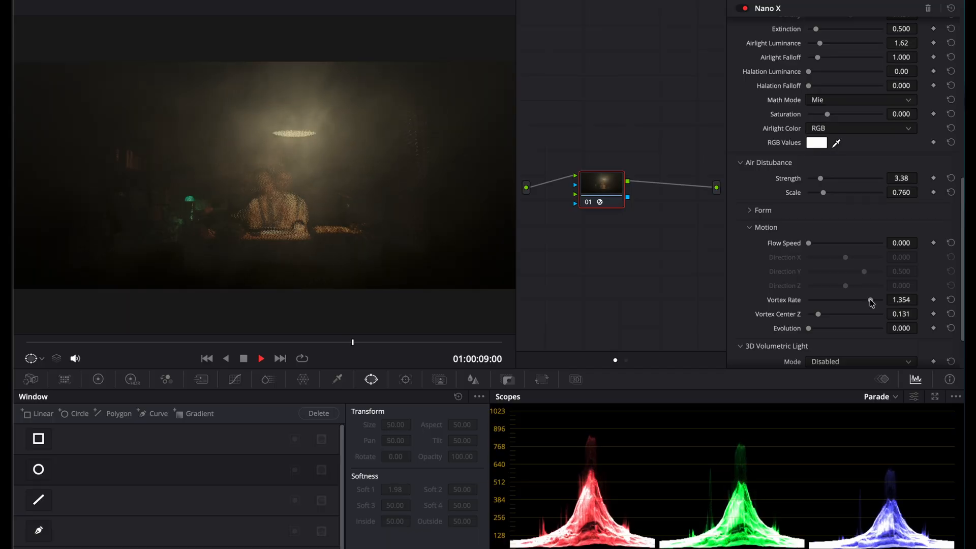
- Orbit the point cloud to inspect the haze in 3D, ending at Tilt 0.7 and Yaw -4.0
scroll(793, 239, "up", 10)
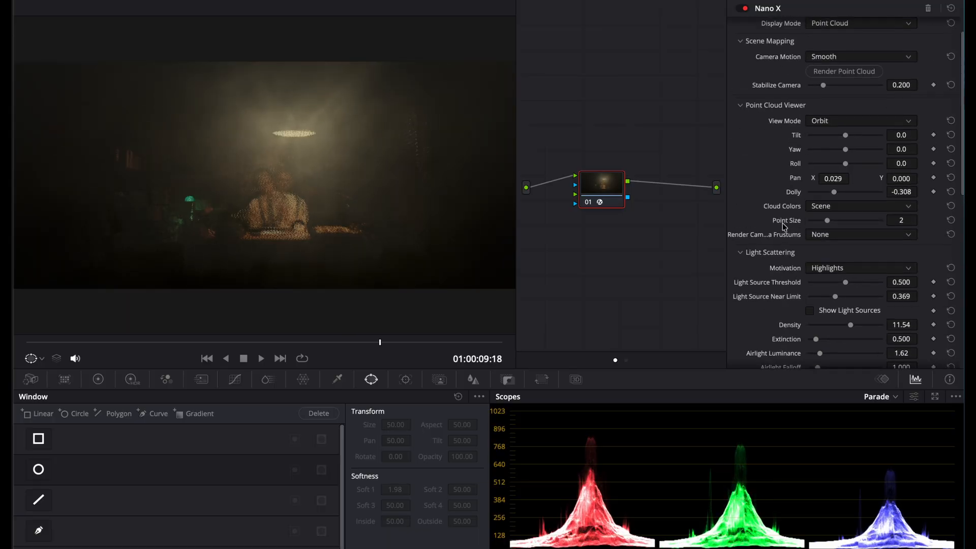
left_click_drag(909, 136, 900, 135)
key("space")
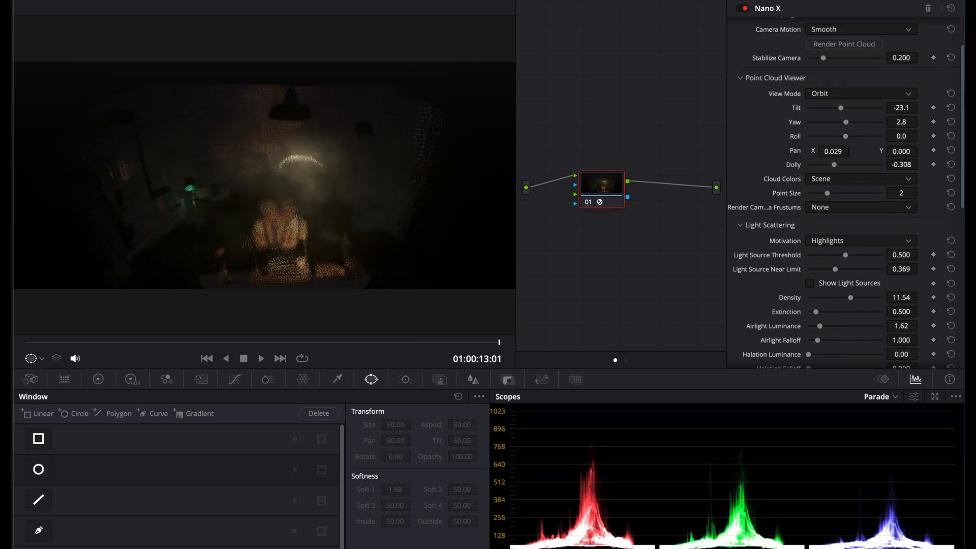
mouse_move(909, 108)
left_mouse_down()
mouse_move(922, 107)
mouse_move(912, 122)
mouse_move(920, 121)
left_mouse_up()
- Try the Point Source and Angular modes for the 3D Volumetric Light
scroll(818, 309, "down", 5)
left_click(821, 309)
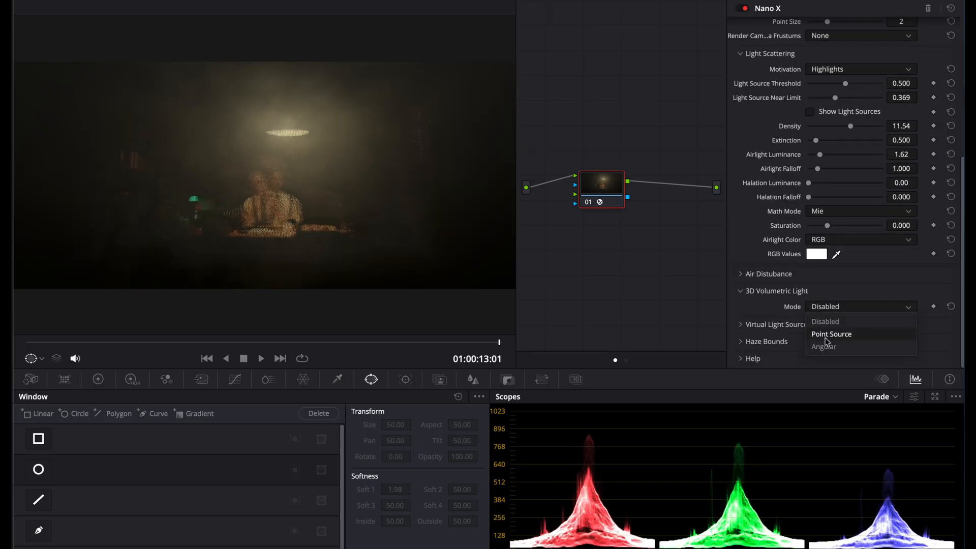
left_click(832, 333)
left_click(816, 305)
left_click(833, 347)
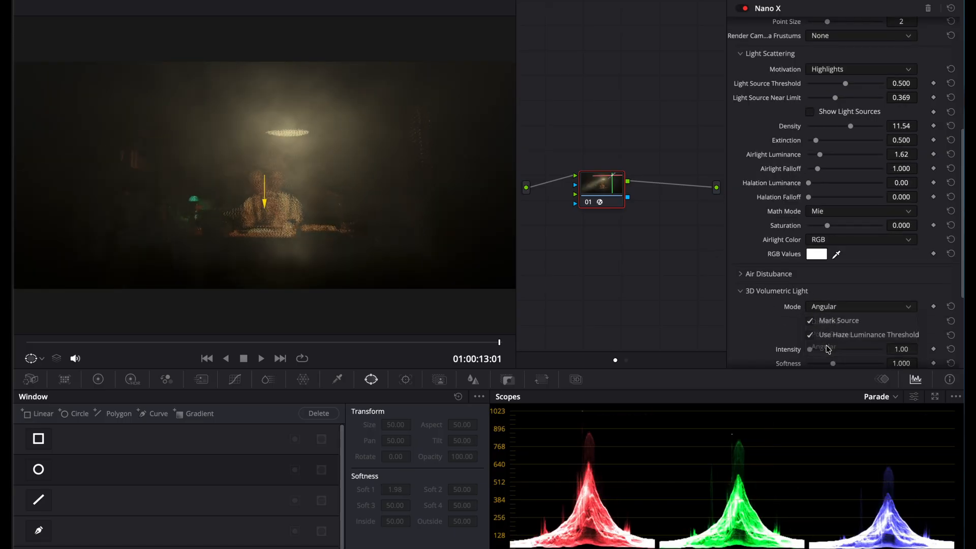
scroll(774, 332, "down", 2)
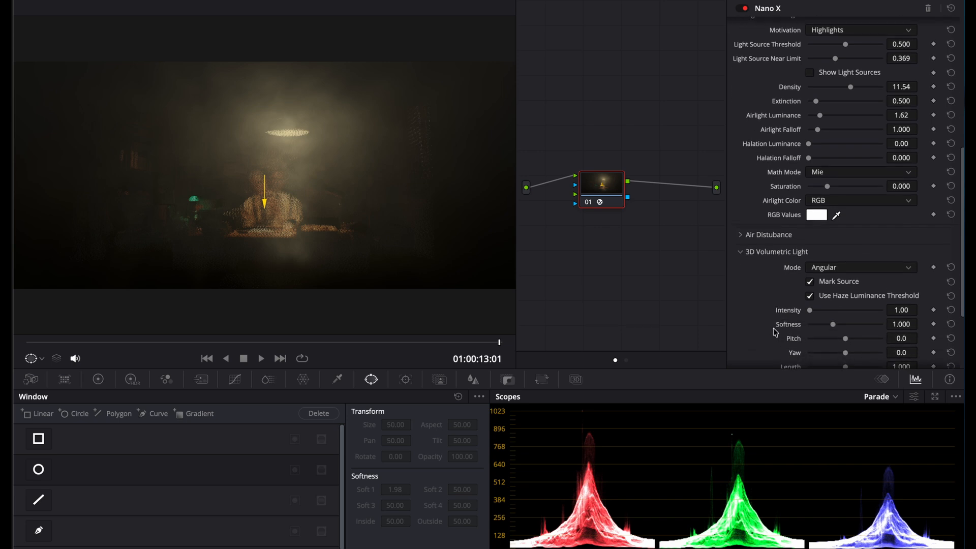
- Set the point cloud Yaw to 2.3 and check the shot in Final Composite before returning to the Point Cloud display
scroll(769, 174, "up", 8)
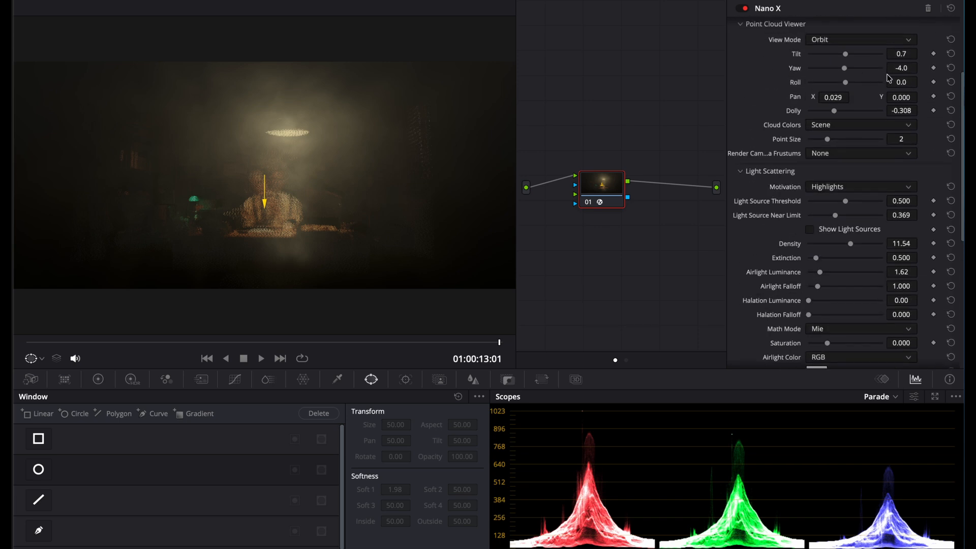
mouse_move(898, 69)
left_mouse_down()
mouse_move(862, 69)
mouse_move(915, 68)
mouse_move(901, 69)
left_mouse_up()
scroll(751, 106, "up", 5)
left_click(839, 54)
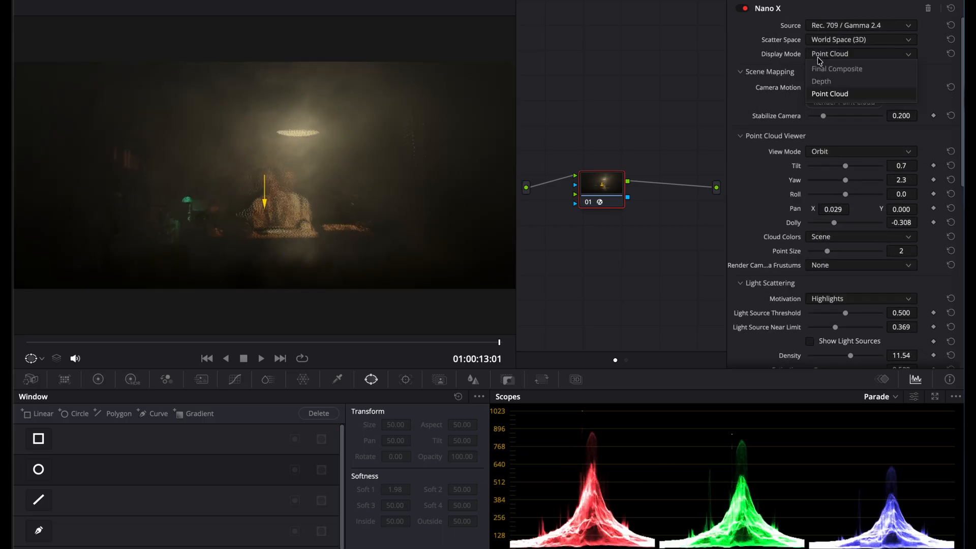
left_click(838, 68)
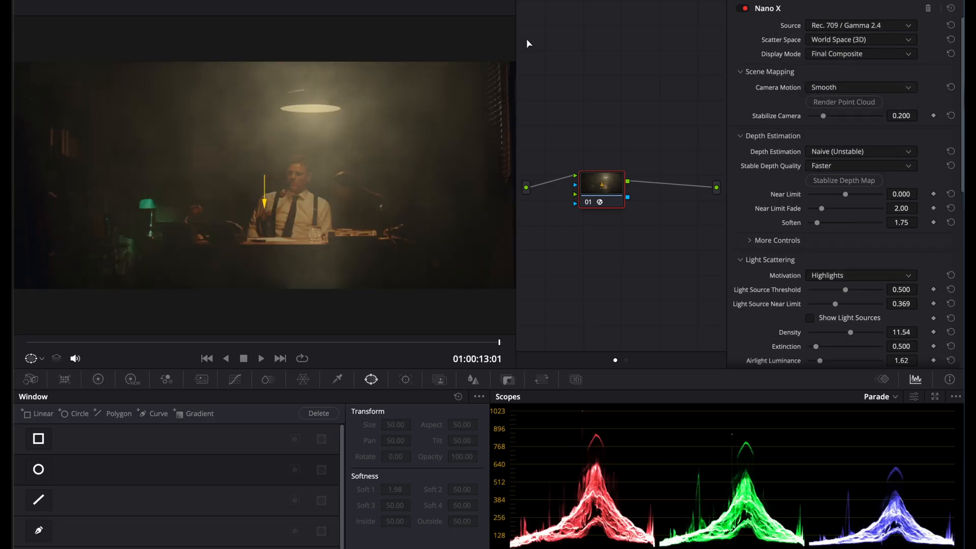
left_click(859, 53)
left_click(839, 91)
- Switch the 3D Volumetric Light to Point Source at X 0.033, Z -0.145 with Intensity 1.54, trying Decay and Source Proximity Limit and resetting them
scroll(819, 180, "down", 10)
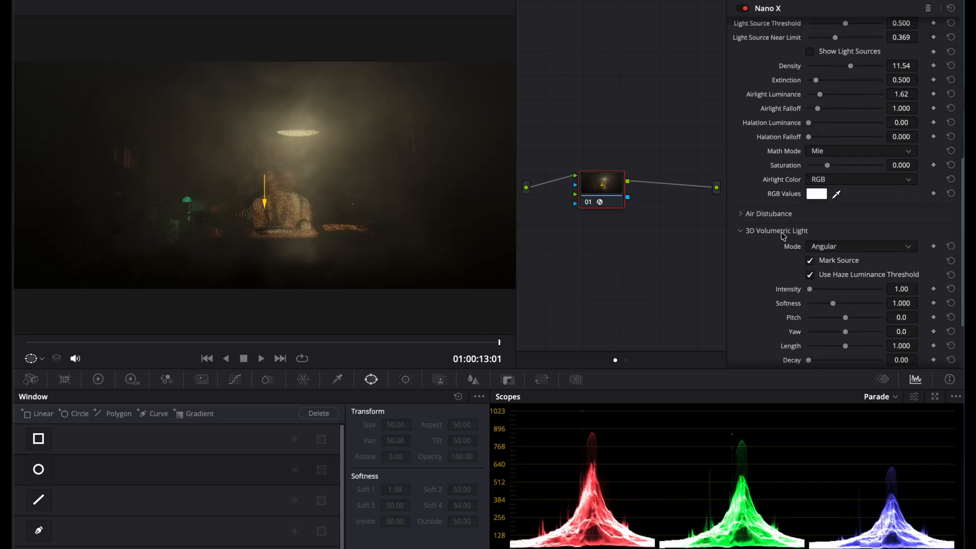
left_click(859, 162)
left_click(834, 190)
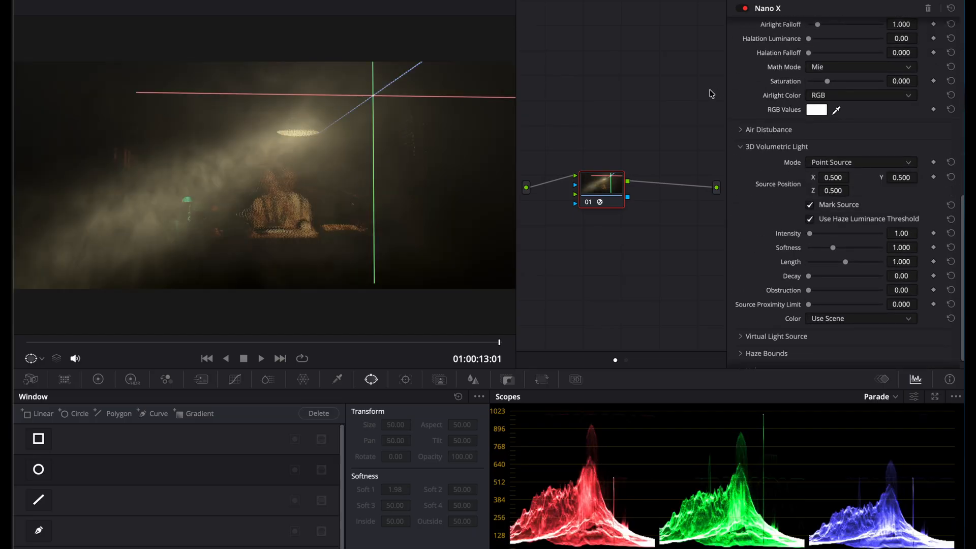
scroll(832, 217, "up", 2)
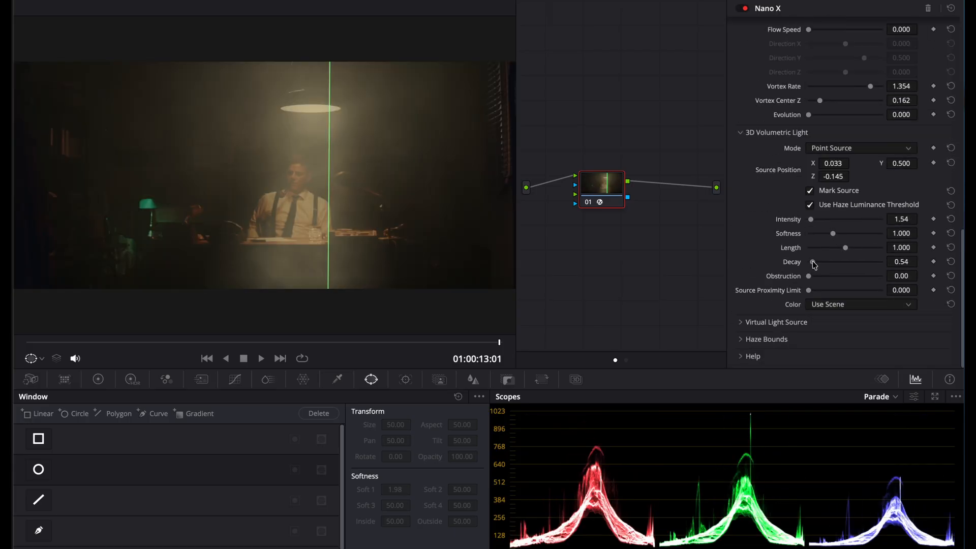
left_click_drag(829, 262, 815, 296)
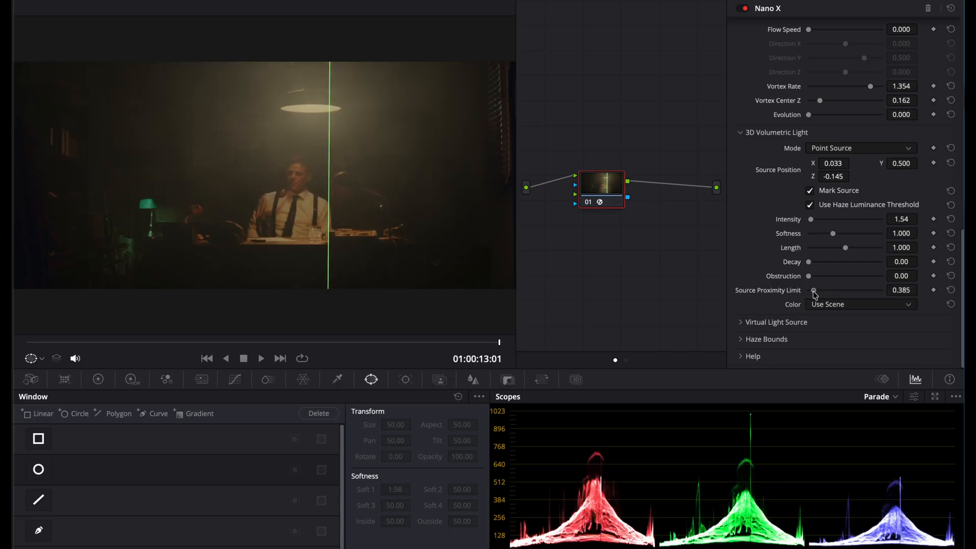
left_click(950, 290)
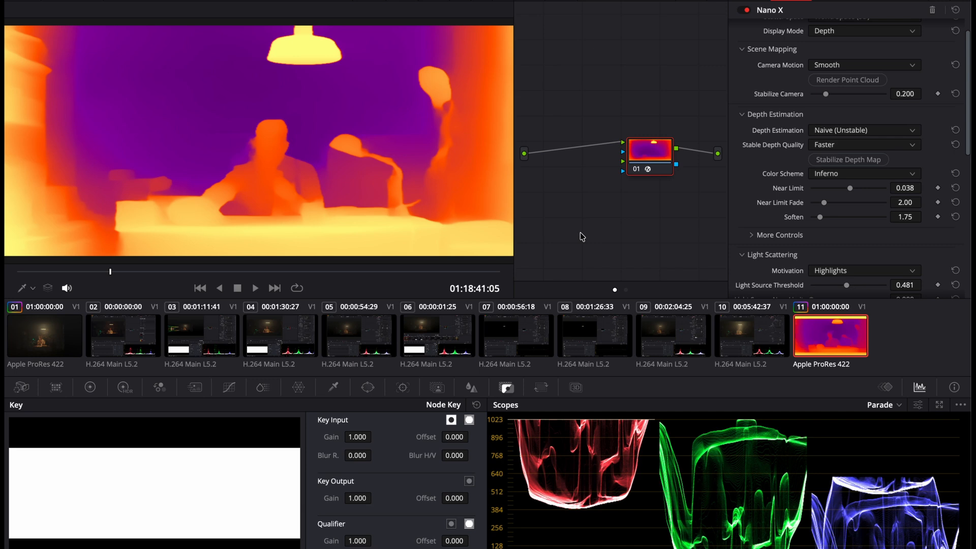
- Set the depth Near Limit to -0.055 in Final Composite and switch Depth Estimation to Stabilized with the Depth display
scroll(829, 25, "up", 1)
left_click(834, 56)
left_click(795, 72)
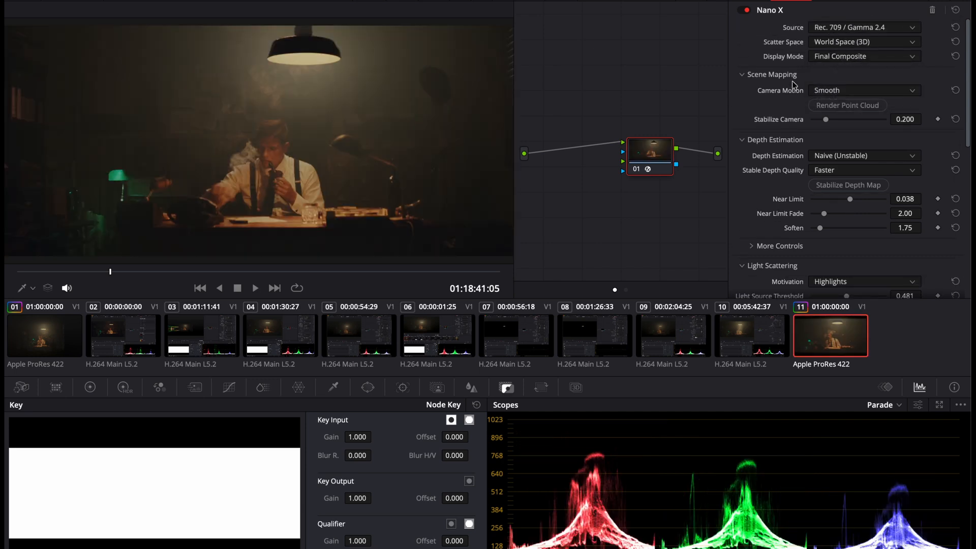
mouse_move(850, 199)
left_mouse_down()
mouse_move(823, 203)
mouse_move(832, 204)
left_mouse_up()
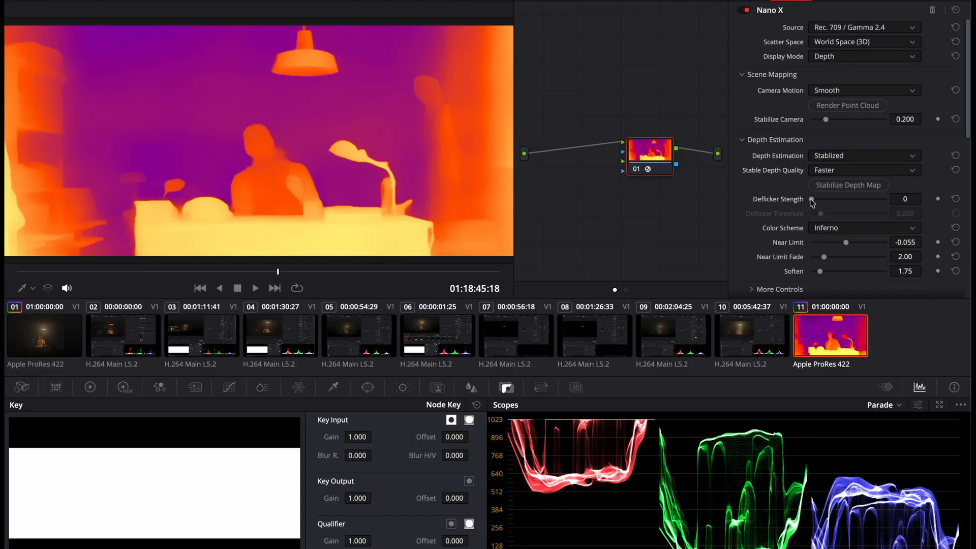
- Set Deflicker Strength to 3, try Deflicker Threshold up to 2.000 and settle on 0.651 while playing back the depth map
left_click_drag(812, 199, 834, 199)
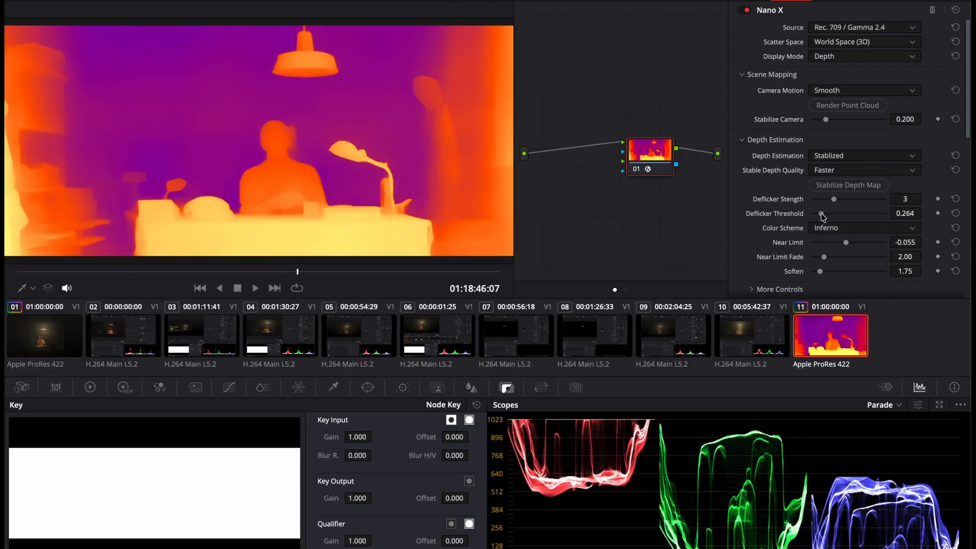
left_click_drag(821, 213, 847, 214)
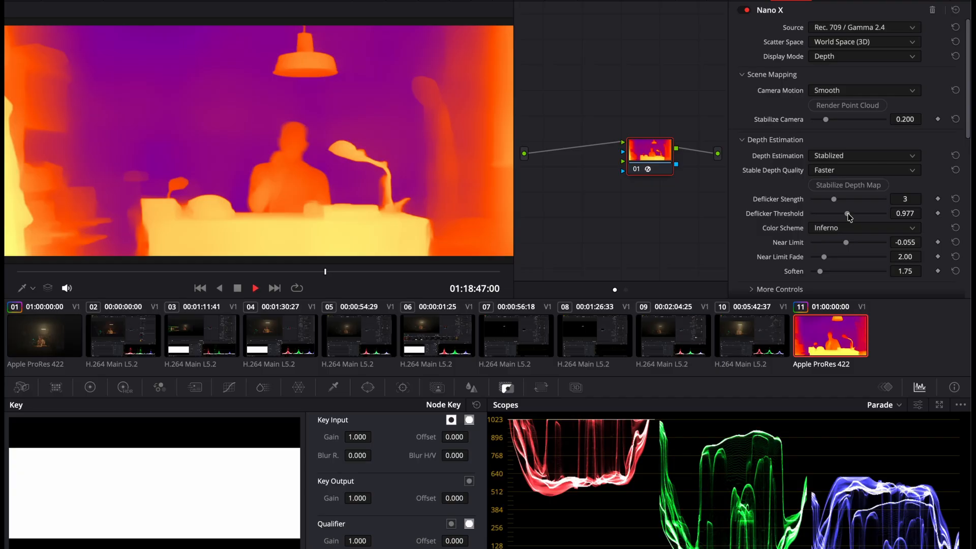
key("space")
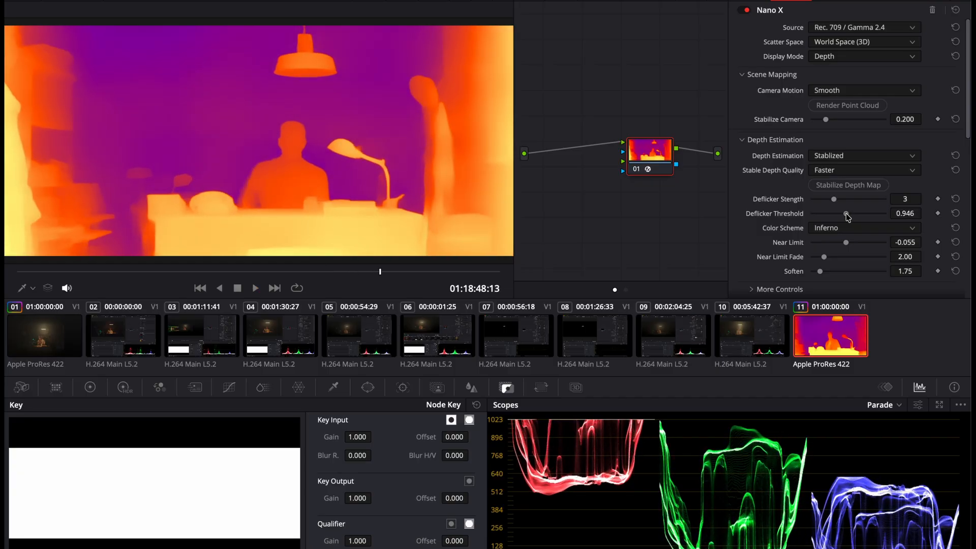
left_click_drag(880, 216, 894, 216)
key("space")
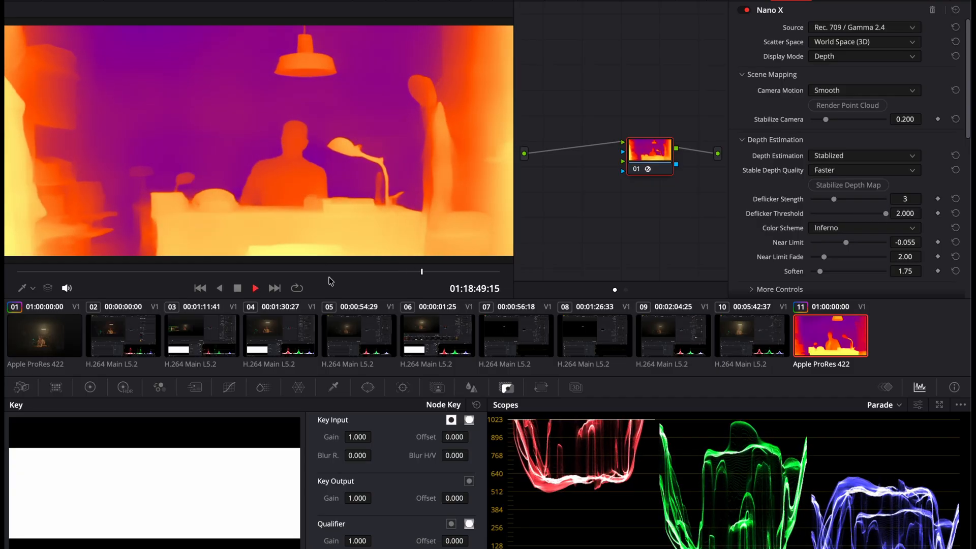
left_click(185, 271)
left_click(18, 272)
key("space")
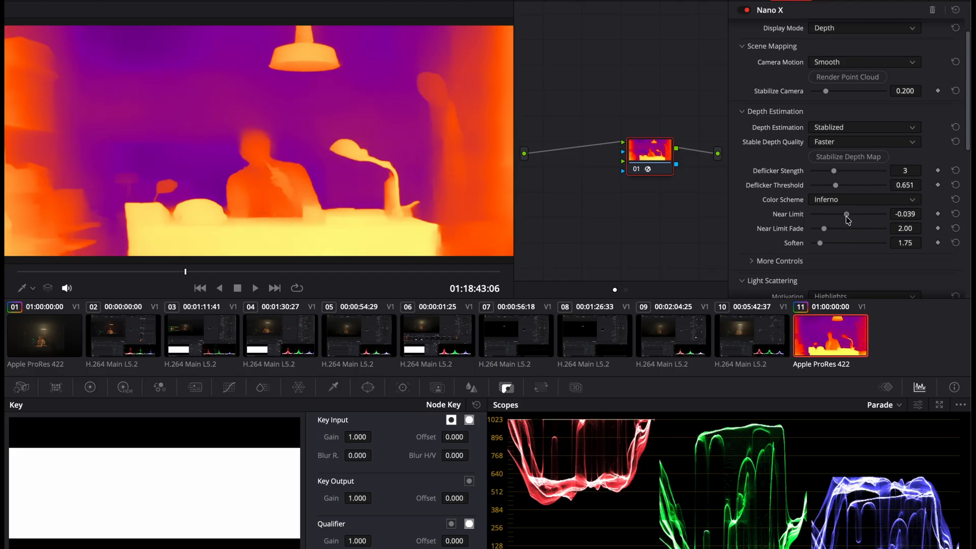
- Try a Near Limit of 0.519, switch the display to Final Composite, and return Near Limit to 0.000
left_click_drag(846, 216, 868, 216)
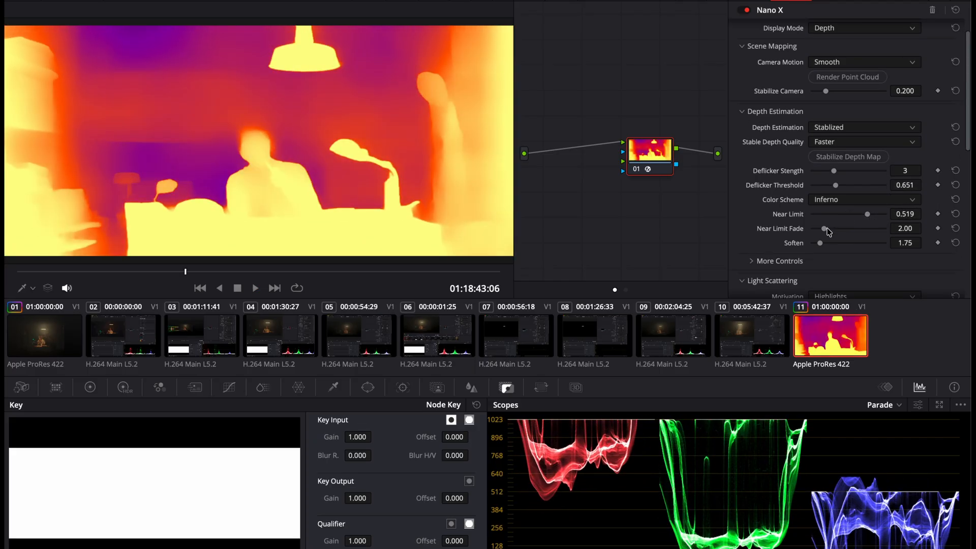
scroll(839, 152, "up", 2)
left_click(827, 39)
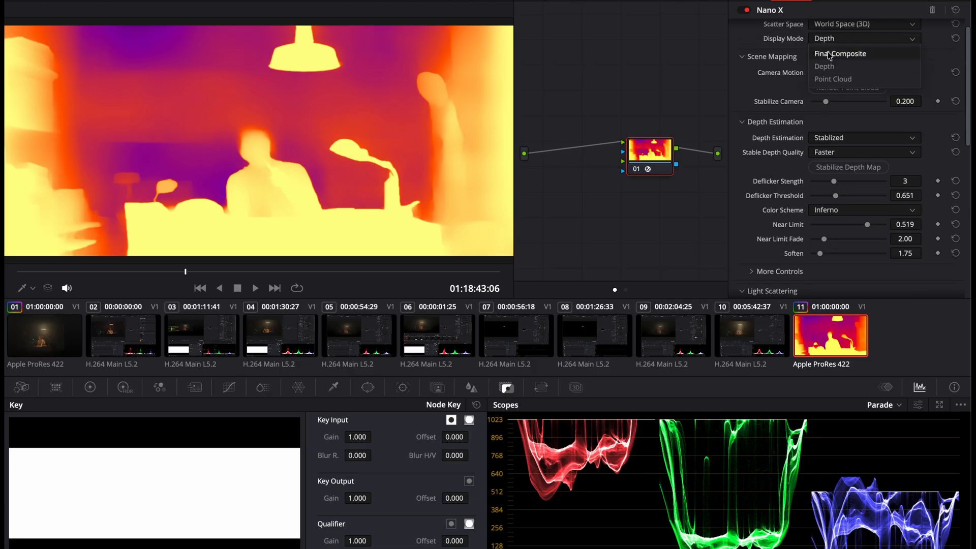
left_click(828, 55)
left_click_drag(854, 211, 784, 228)
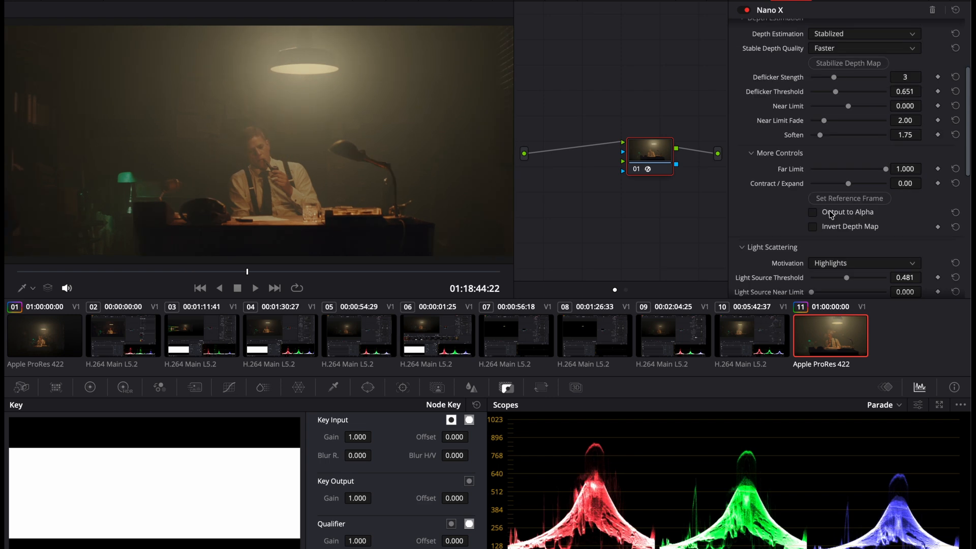
- Enable Output to Alpha, try Bypass for Depth Estimation, and set it to External (alpha input 2)
left_click(831, 212)
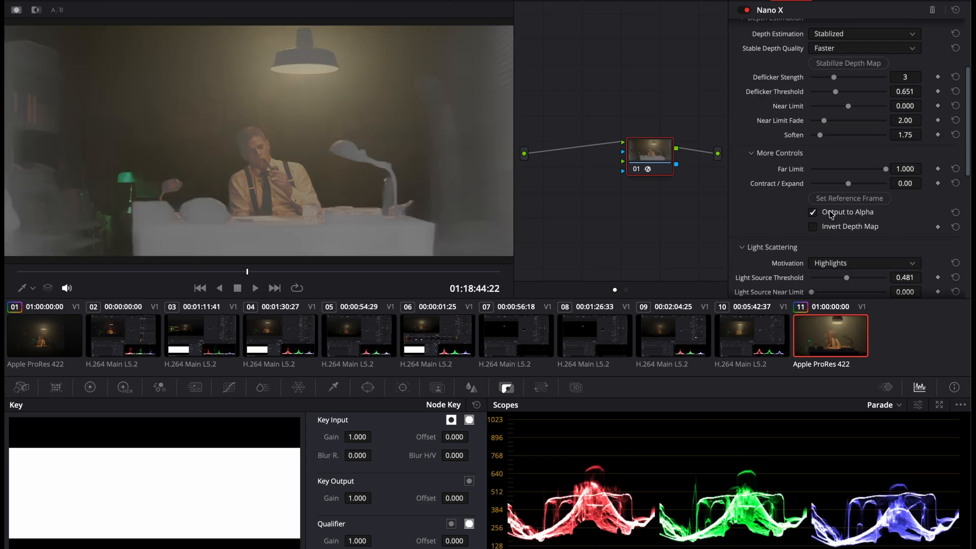
scroll(833, 127, "up", 1)
left_click(864, 72)
left_click(830, 90)
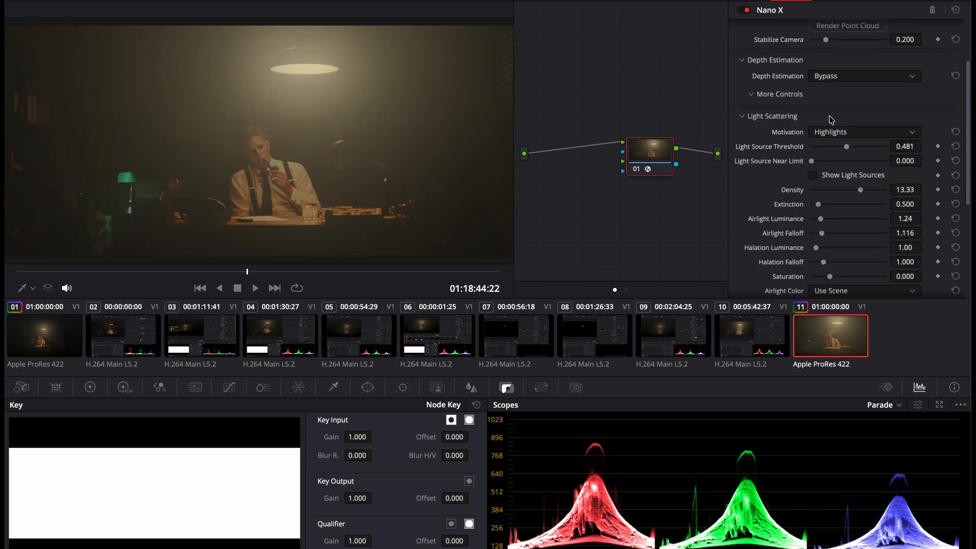
left_click(813, 76)
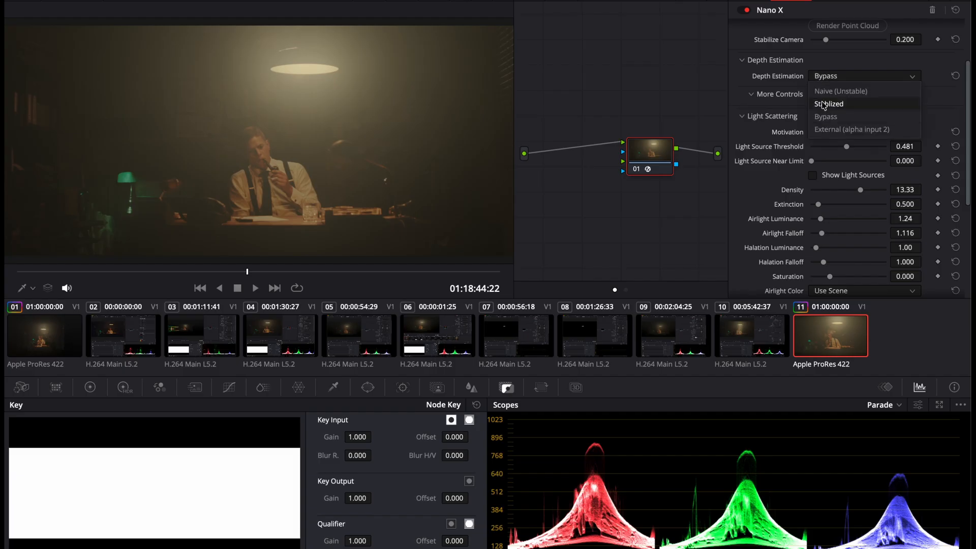
left_click(827, 129)
- Add a node before the Nano X node, place it below the main line, and connect the source directly to Nano X's first input
key("shift+s")
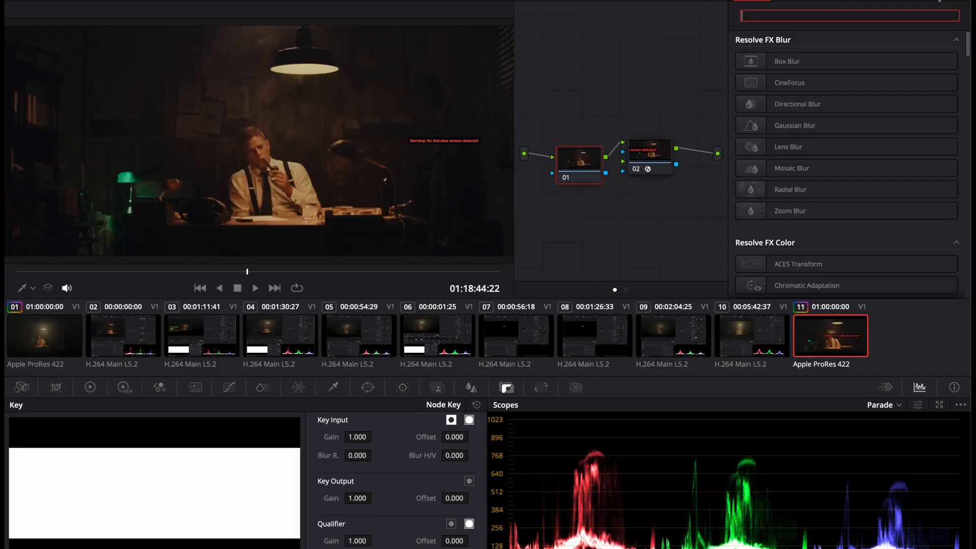
left_click_drag(580, 162, 570, 210)
left_click_drag(525, 153, 620, 145)
- Search the effects library for "depth" and apply the Depth Map effect to the new node 01
left_click(843, 15)
type("depth")
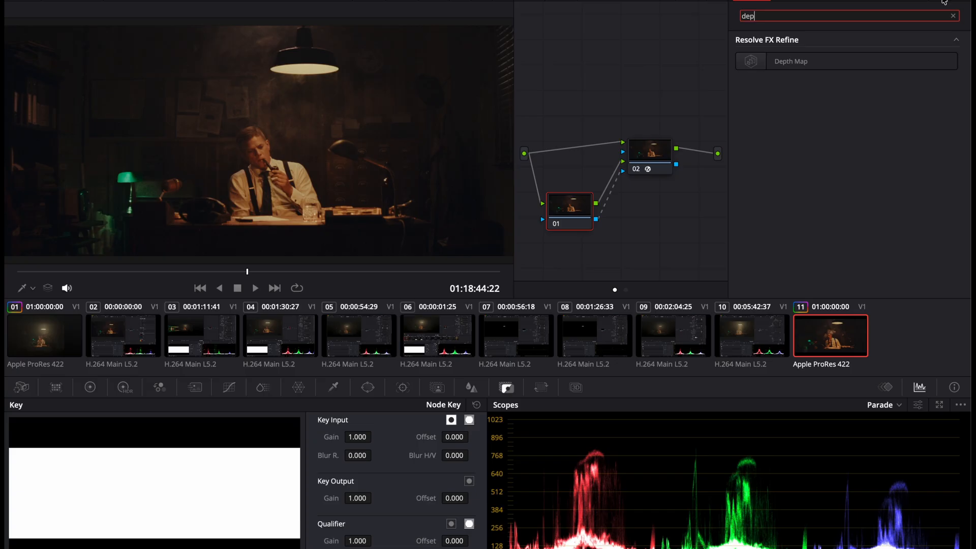
left_click_drag(783, 59, 569, 208)
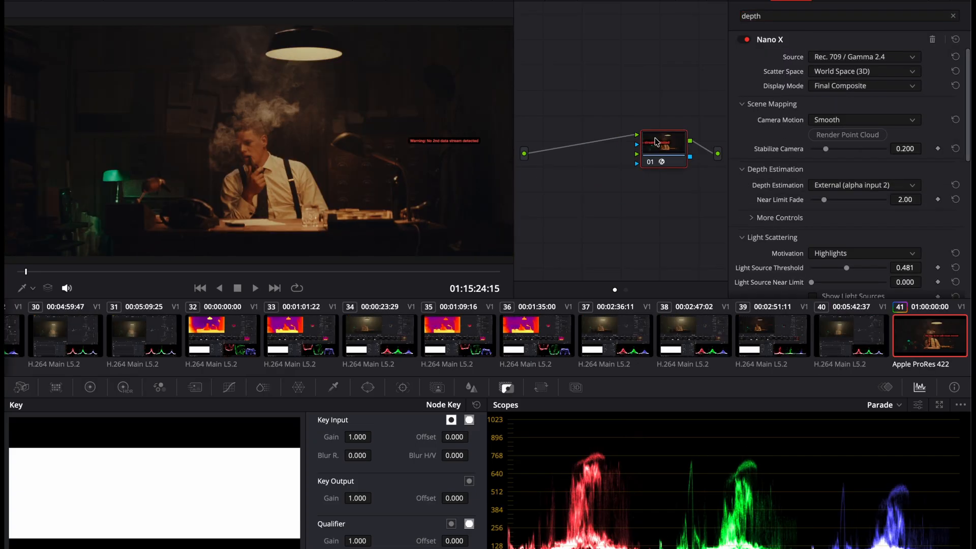
- Apply the Depth Map effect to a node ahead of Nano X on clip 41
left_click_drag(791, 60, 579, 148)
left_click(811, 120)
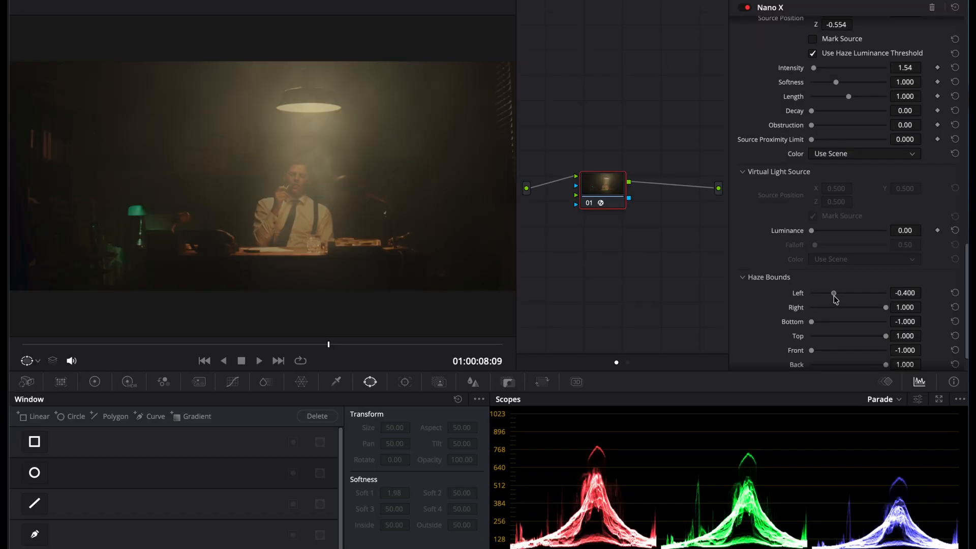
- Try different Left, Right and Bottom limits for the haze bounds
left_click_drag(835, 300, 794, 311)
left_click_drag(857, 308, 916, 315)
left_click_drag(843, 326, 840, 327)
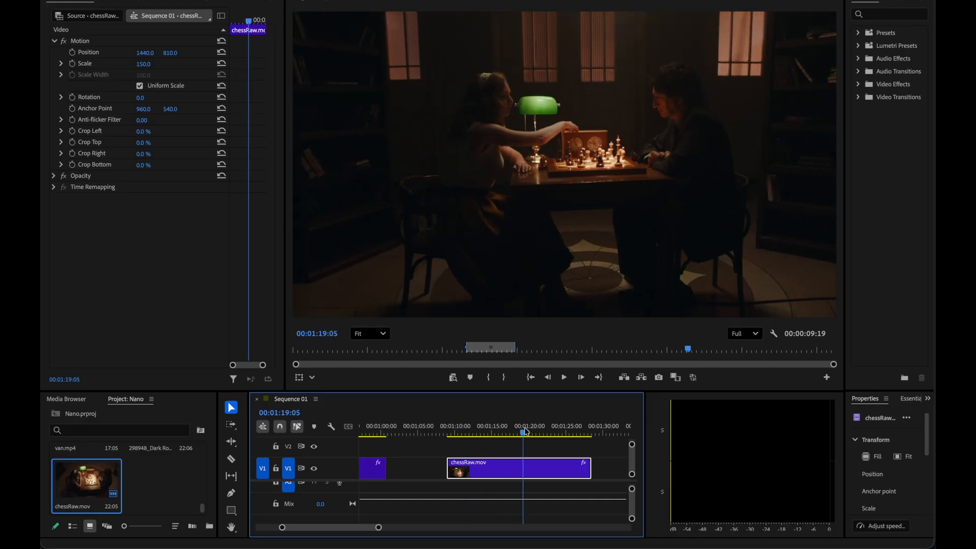
- In Premiere Pro, move the playhead to 00:01:27:07, search the effects for "nan" and apply Nano X to the chessRaw.mov clip
left_click_drag(524, 429, 584, 429)
left_click(882, 14)
type("nan")
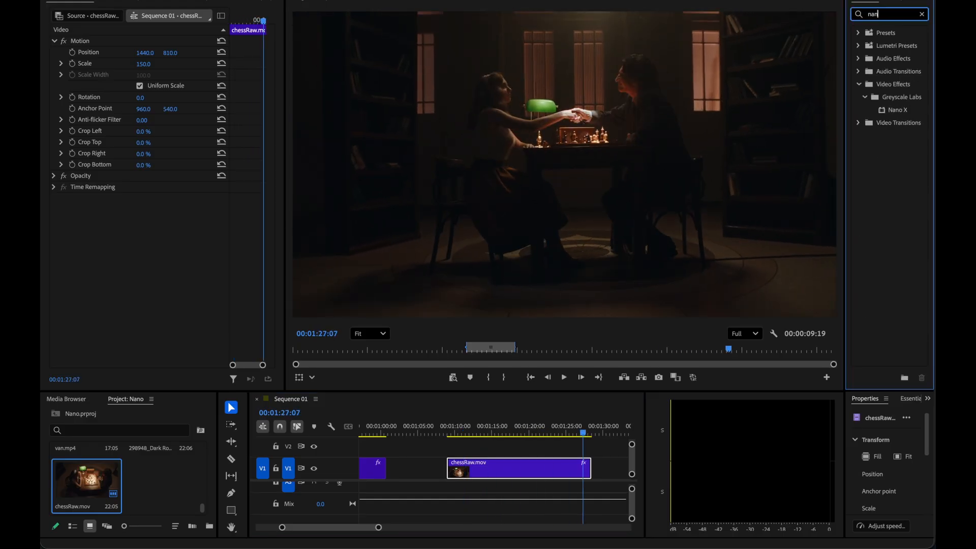
left_click(893, 111)
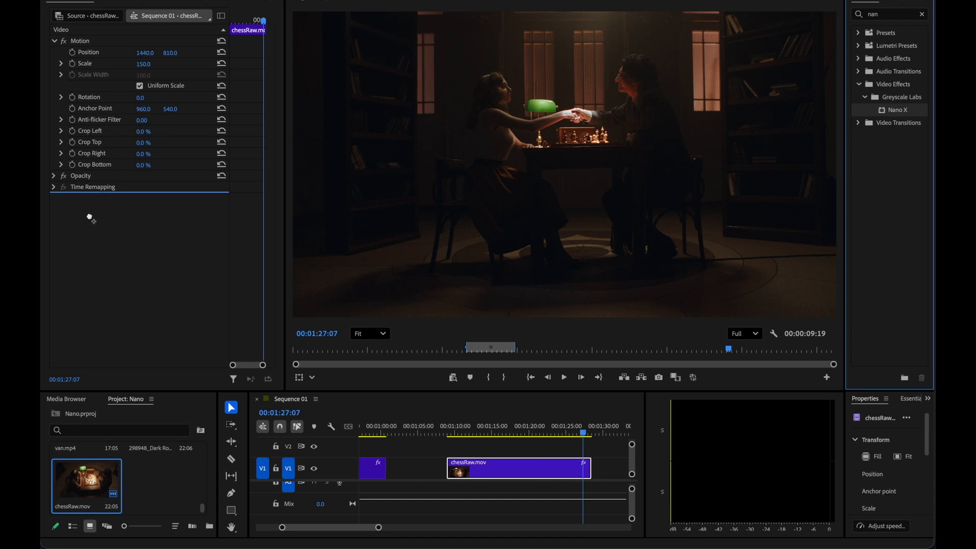
left_click_drag(89, 221, 90, 220)
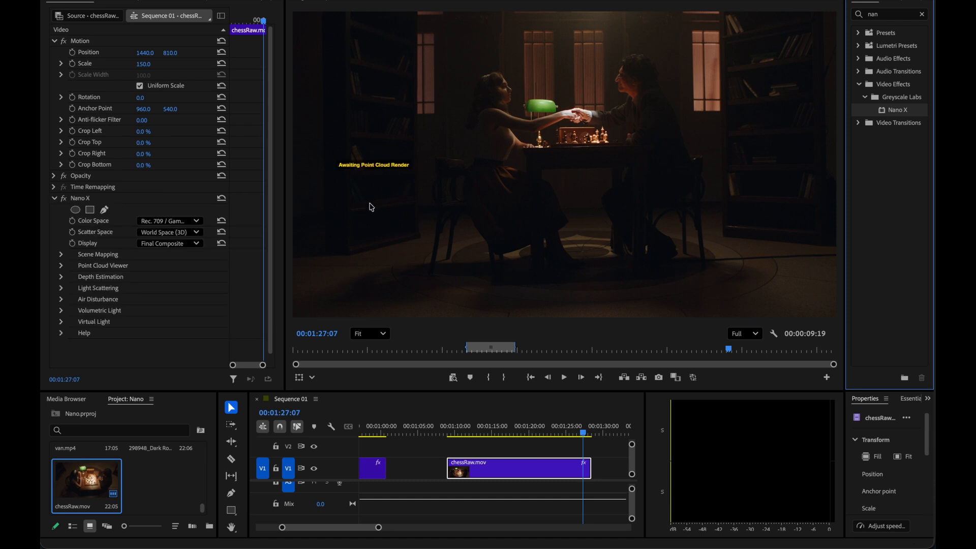
- Set Nano X's scene mapping camera motion to Smooth and render the point cloud
left_click(60, 255)
left_click(169, 266)
left_click(169, 291)
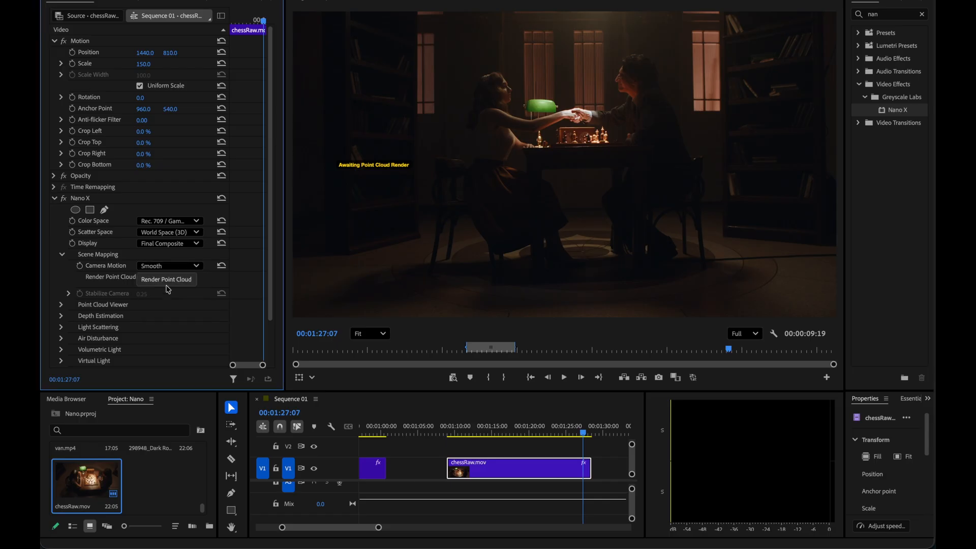
left_click(166, 281)
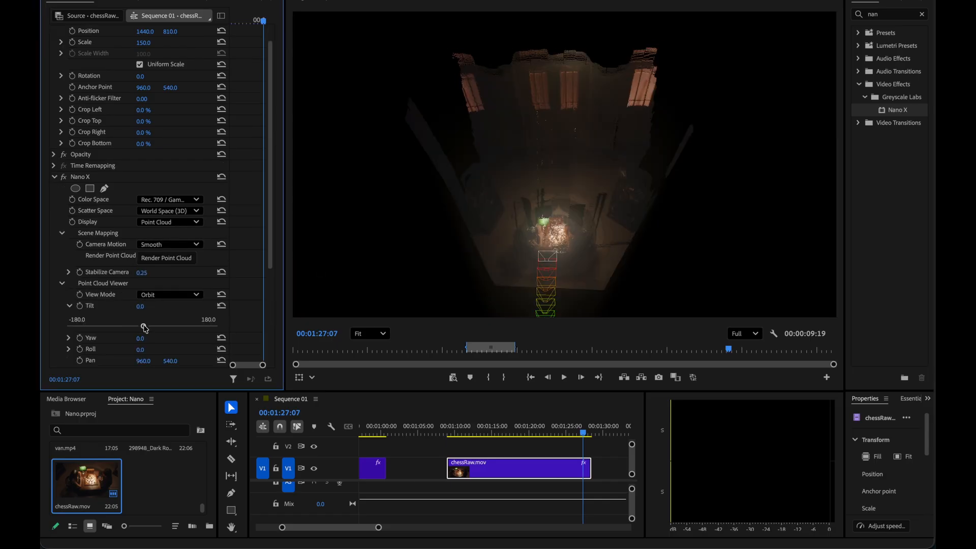
- Tilt the point cloud view to -42.7 and switch the display to Final Composite
left_click_drag(141, 327, 126, 331)
scroll(127, 254, "down", 4)
left_click(162, 87)
left_click(158, 105)
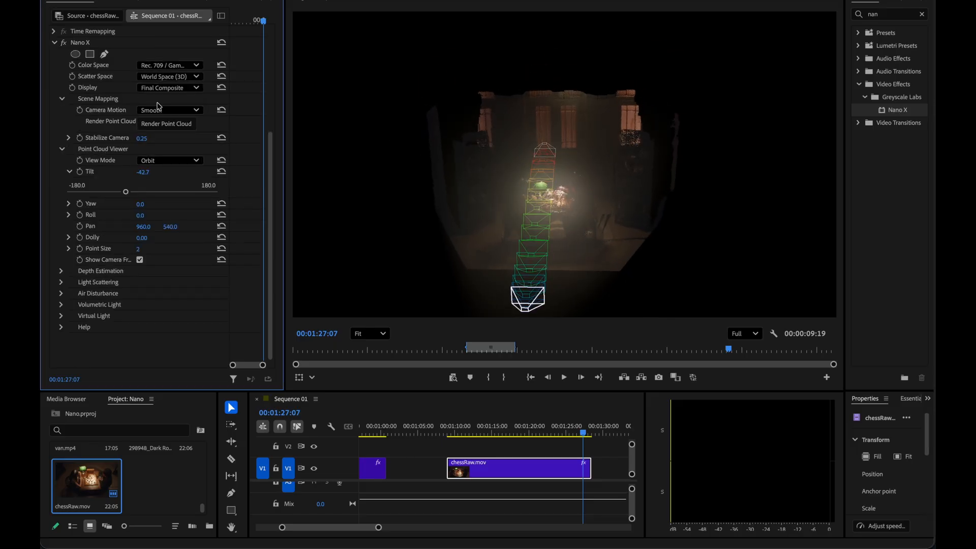
- Increase the Airlight Luminance in the Light Scattering settings
left_click(61, 281)
scroll(101, 320, "down", 2)
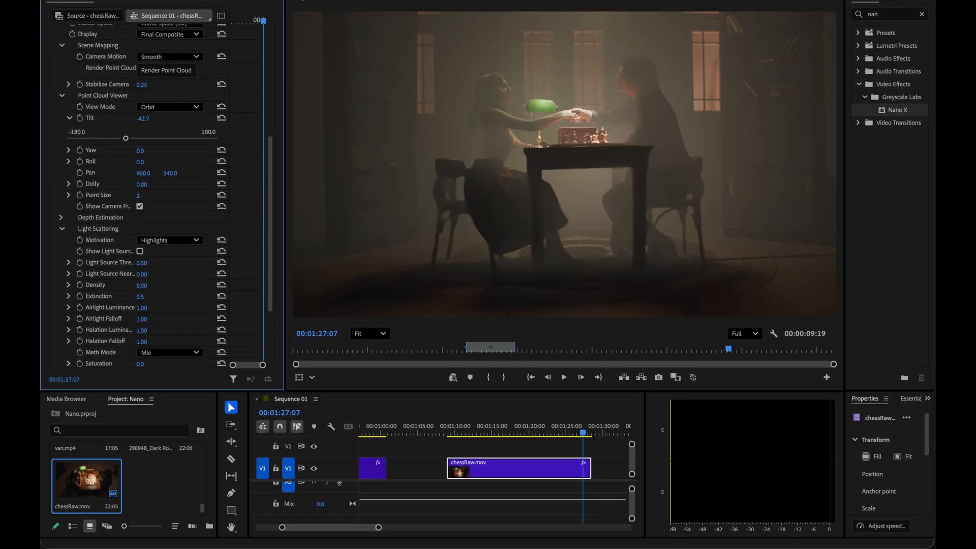
left_click_drag(142, 307, 151, 308)
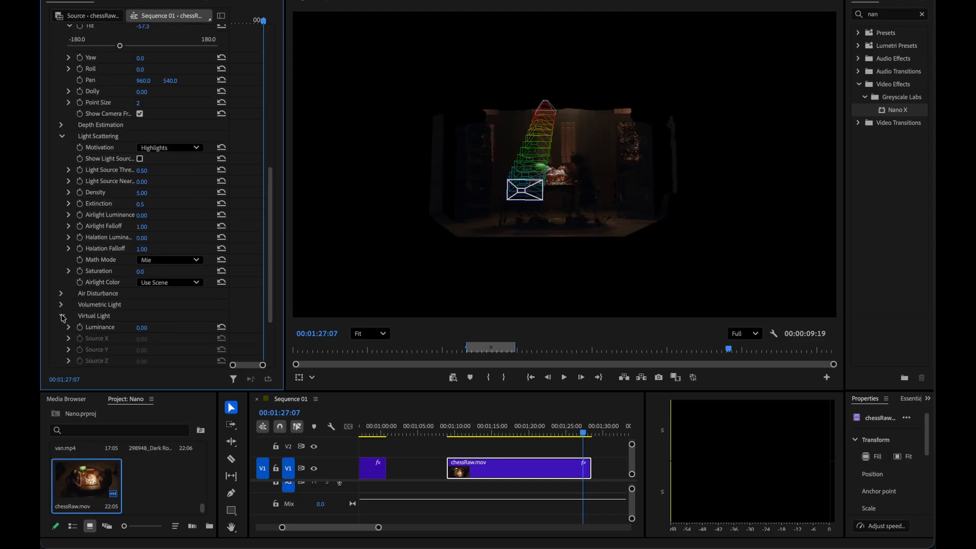
- Set the Virtual Light's luminance to 6.48 and adjust the tilt of the point cloud view
left_click(68, 327)
left_click_drag(69, 331, 87, 330)
scroll(102, 204, "up", 3)
left_click_drag(117, 56, 134, 57)
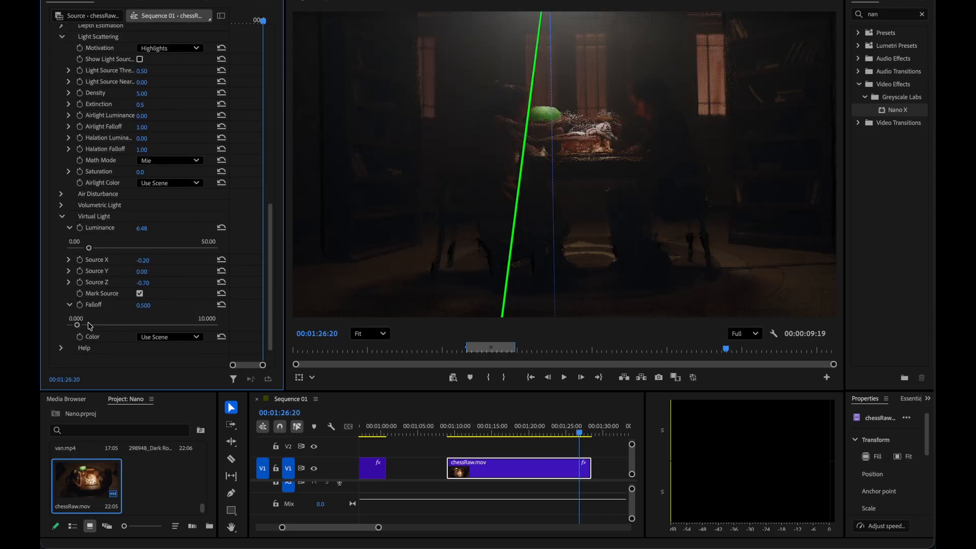
- Set the Virtual Light's falloff to 0.963 and its color to RGB with R 0.90 and G 1.10
left_click(151, 337)
left_click(156, 379)
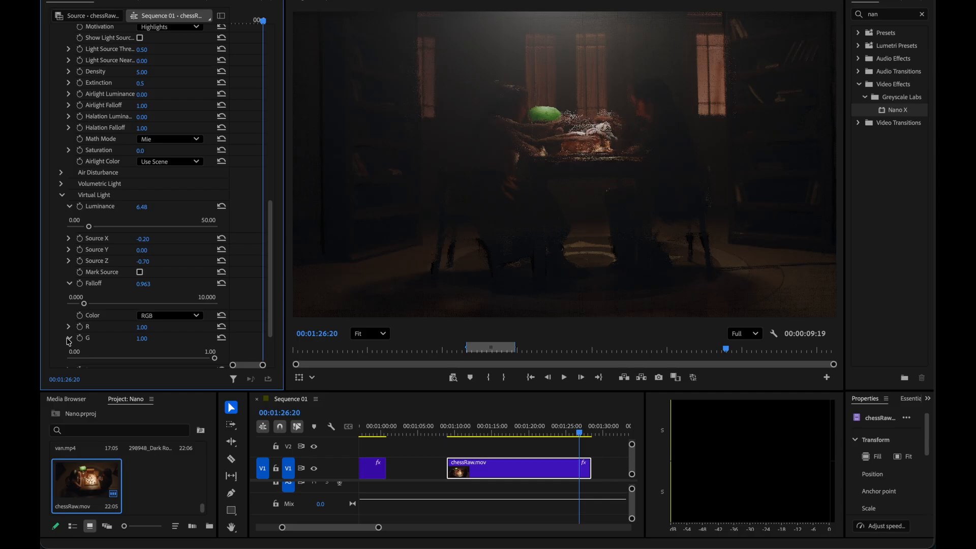
scroll(111, 317, "up", 15)
left_click(168, 243)
scroll(143, 229, "down", 15)
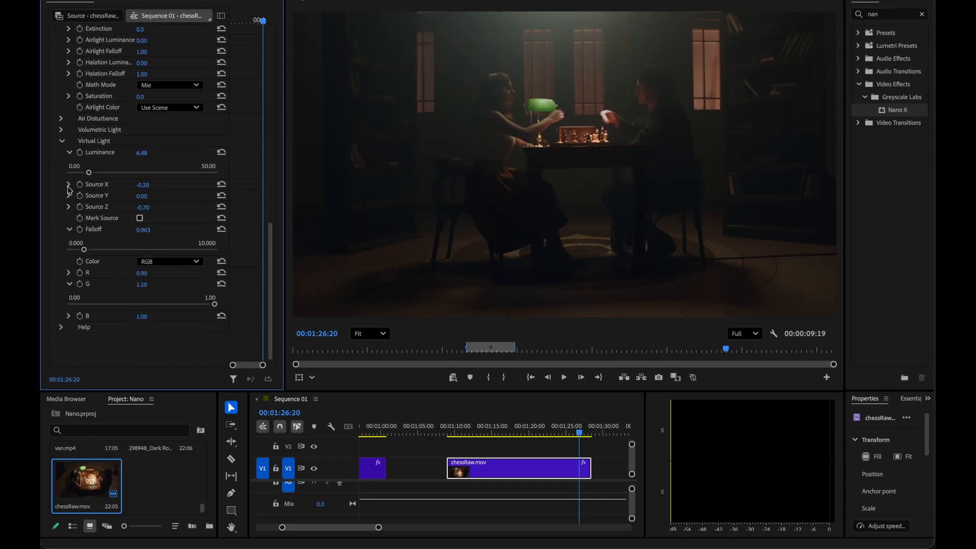
- Set the Air Disturbance strength to 2.44
left_click(69, 185)
scroll(102, 219, "up", 5)
left_click(61, 237)
left_click(69, 247)
left_click_drag(69, 268, 87, 268)
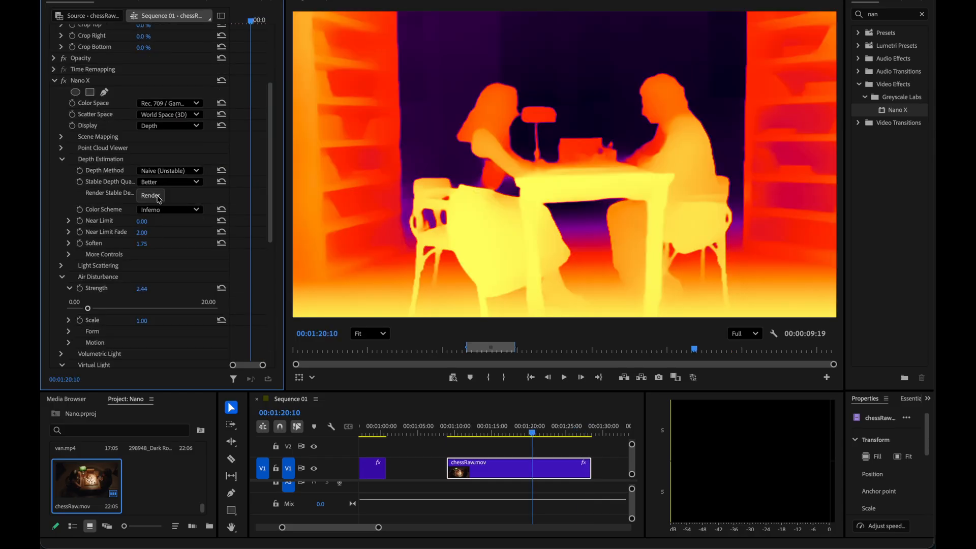
- Render the stable depth map at Better quality and play back the clip
left_click(151, 195)
key("space")
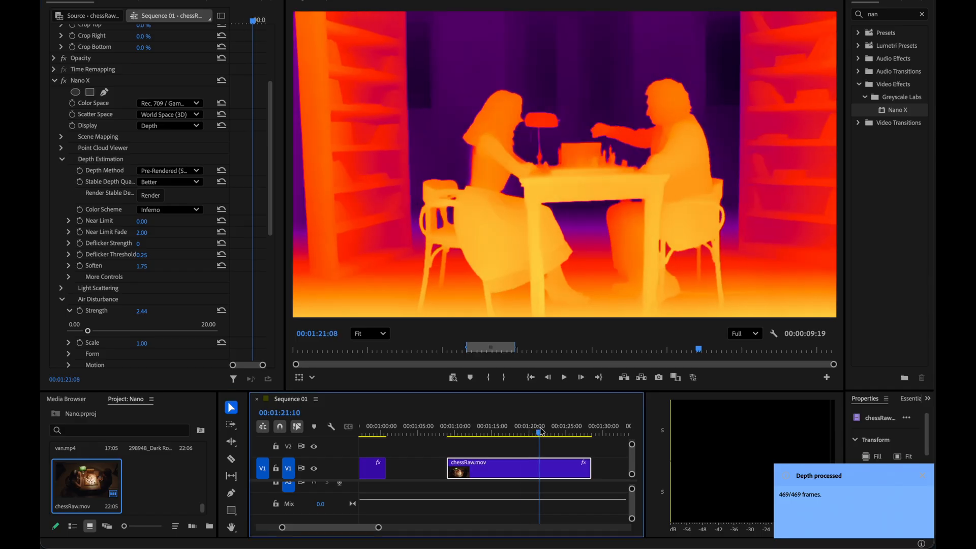